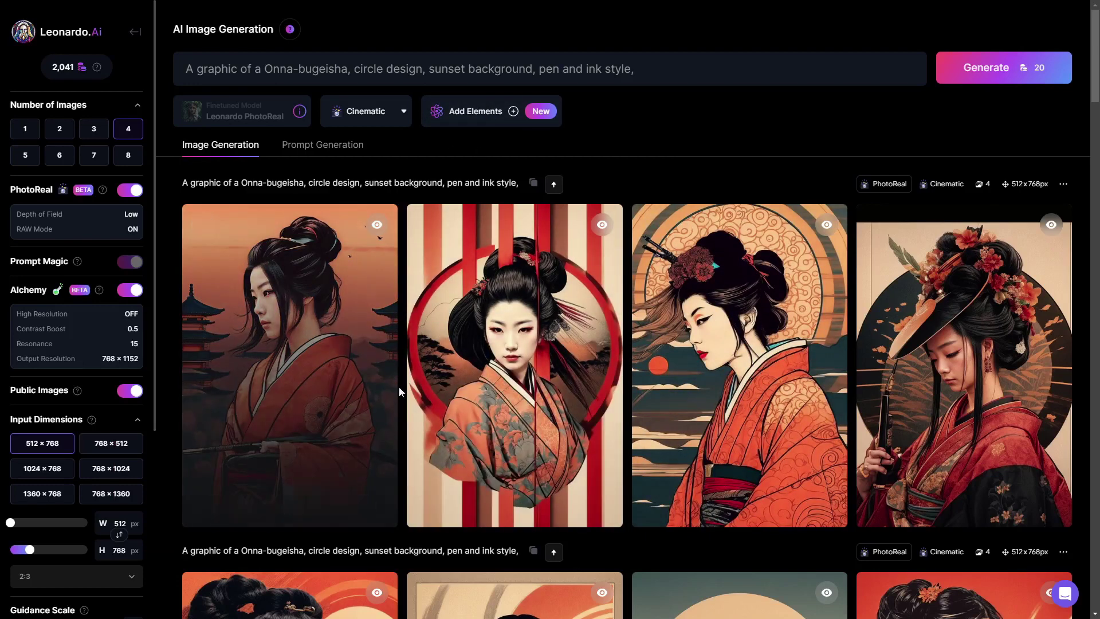
# Review the existing Onna-bugeisha image sets and the prompt used to generate them.
pyautogui.scroll(-3, 523, 403)
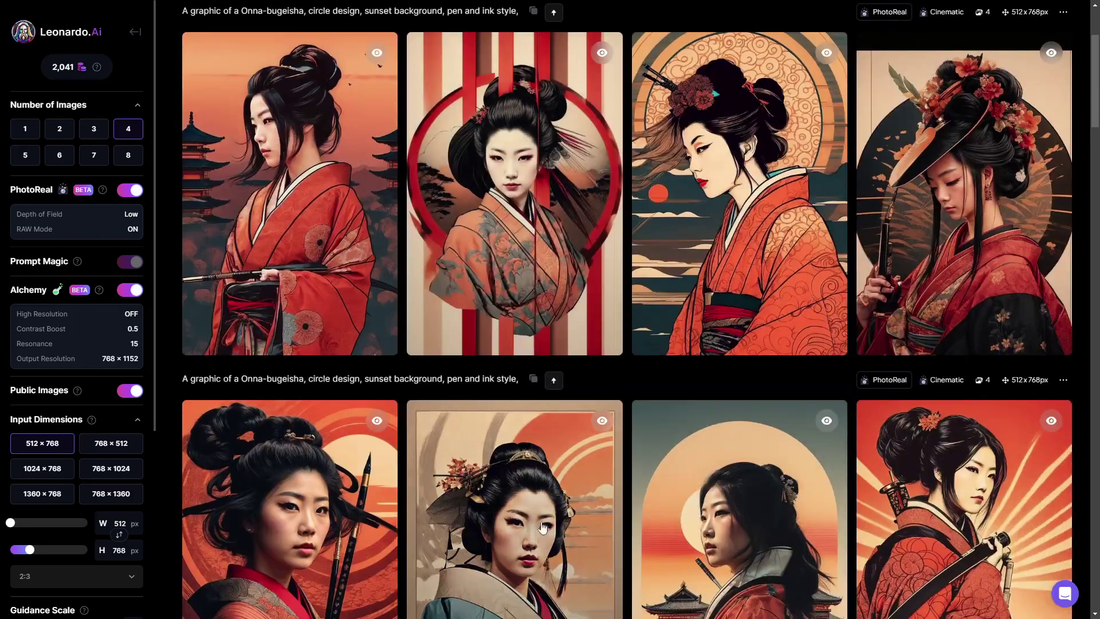
pyautogui.scroll(2, 578, 527)
pyautogui.scroll(1, 578, 527)
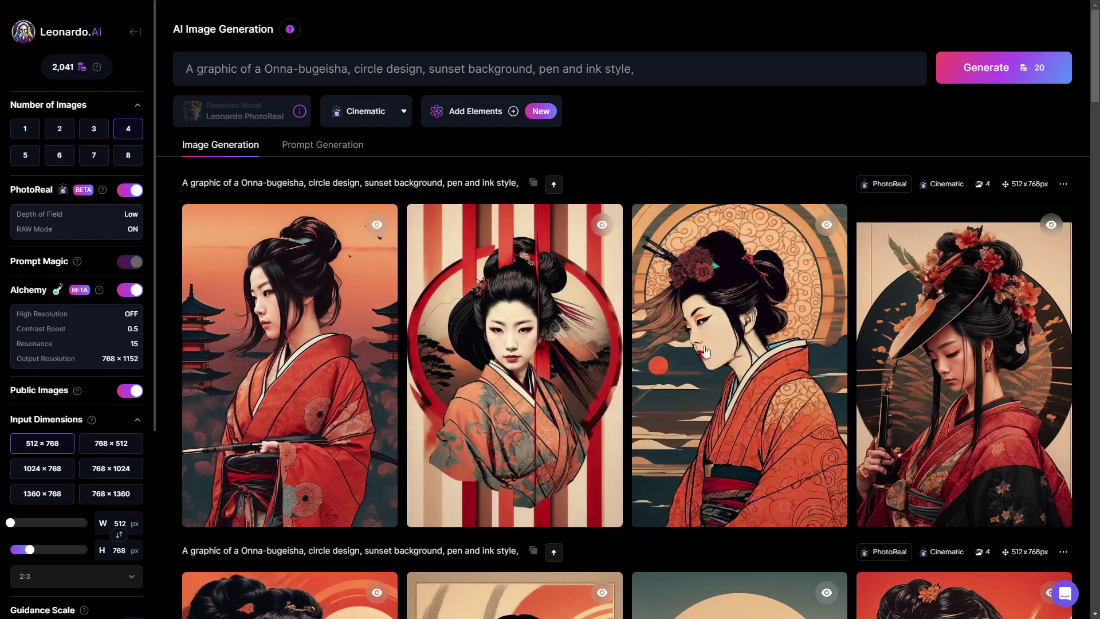
pyautogui.moveTo(727, 427)
pyautogui.scroll(-2, 727, 425)
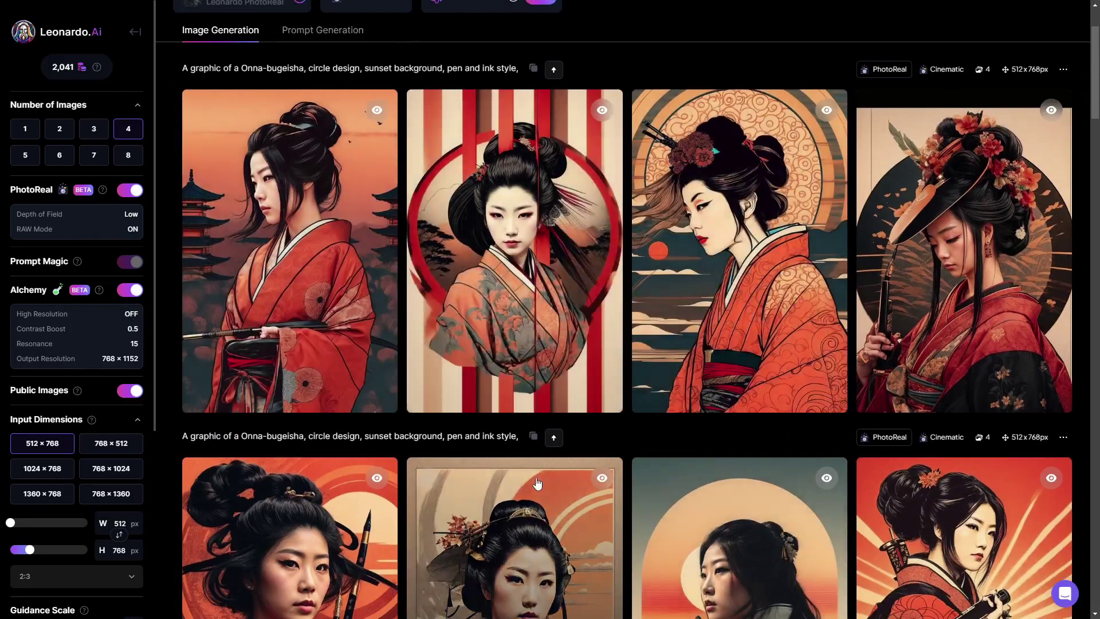
pyautogui.scroll(2, 535, 478)
pyautogui.moveTo(185, 69)
pyautogui.mouseDown()
pyautogui.moveTo(650, 66)
pyautogui.moveTo(189, 74)
pyautogui.mouseUp()
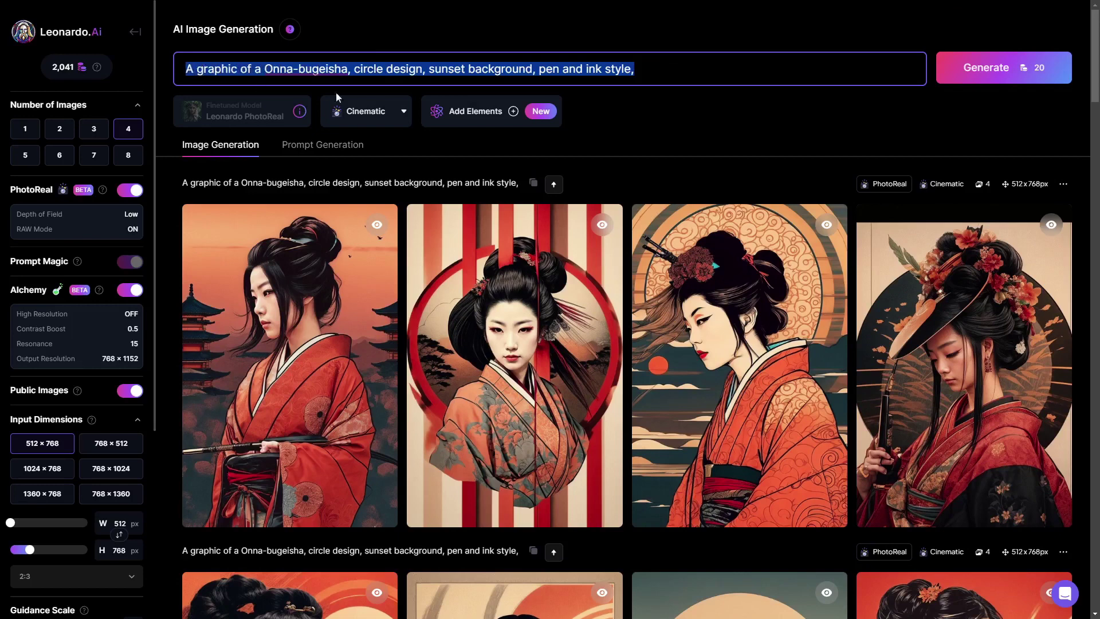
pyautogui.click(644, 155)
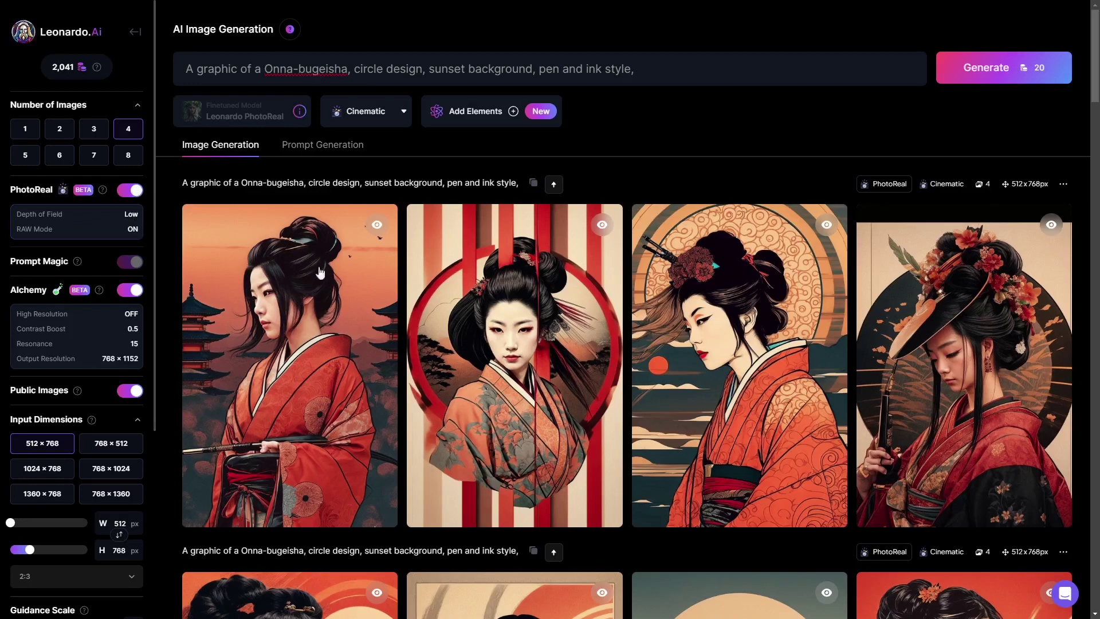
pyautogui.scroll(-3, 539, 333)
pyautogui.scroll(-2, 538, 333)
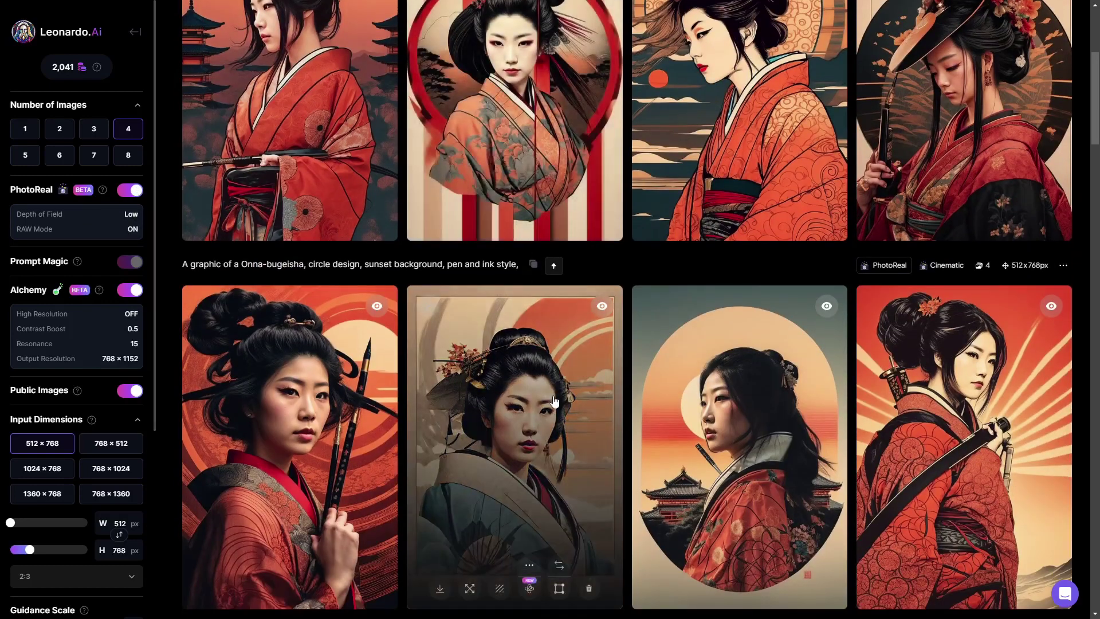
pyautogui.scroll(5, 555, 401)
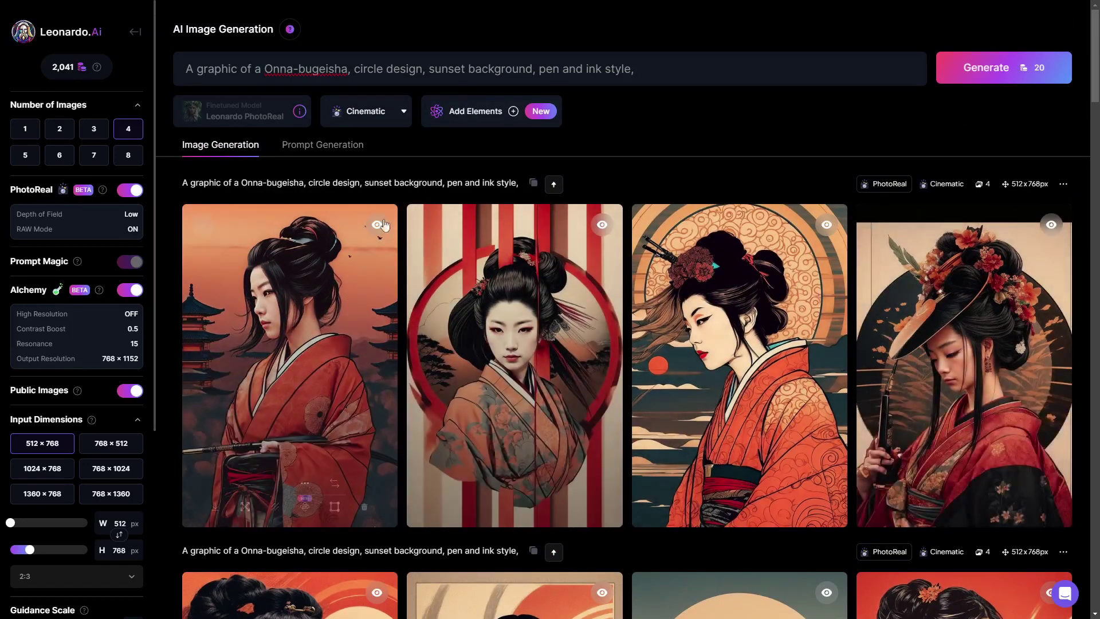
# Browse the Elements library, comparing the compatible-only list with the full list that includes incompatible elements.
pyautogui.click(477, 115)
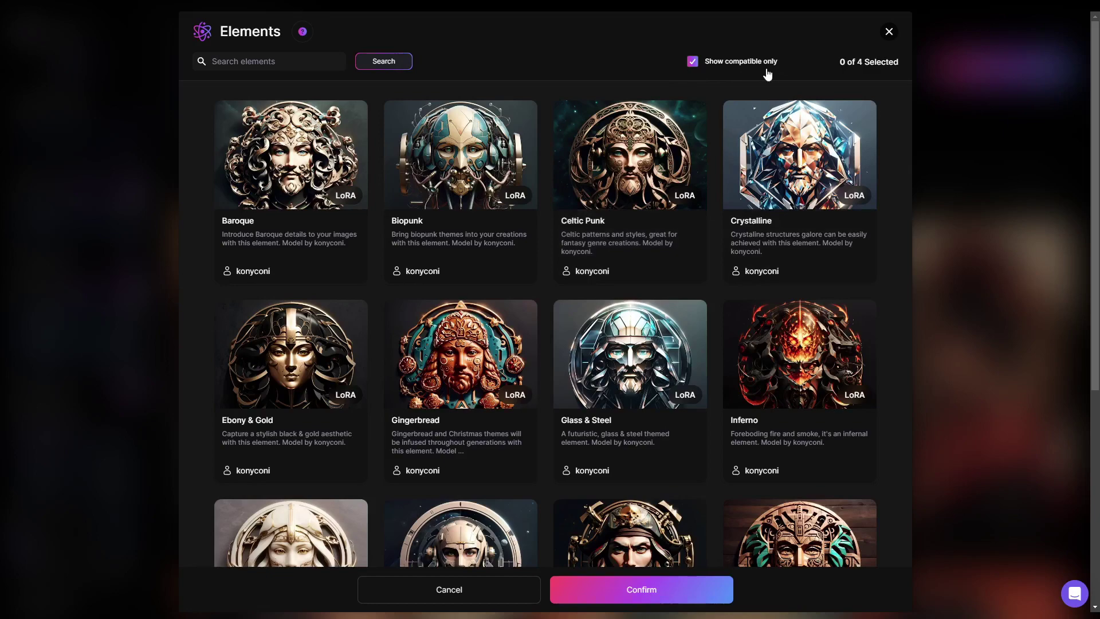
pyautogui.scroll(-6, 379, 287)
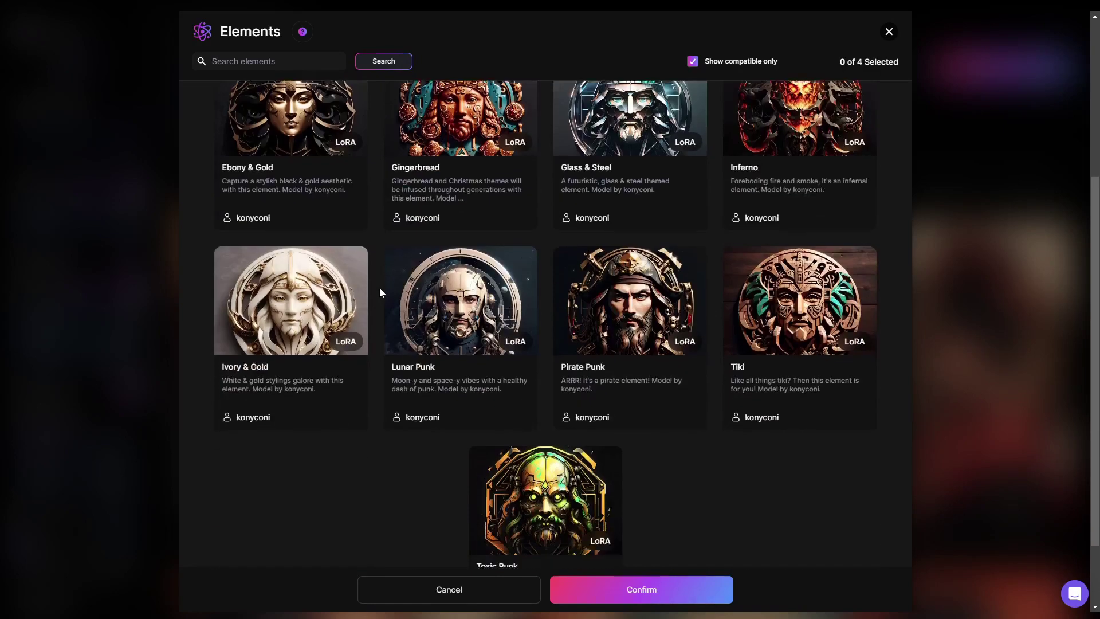
pyautogui.scroll(6, 414, 458)
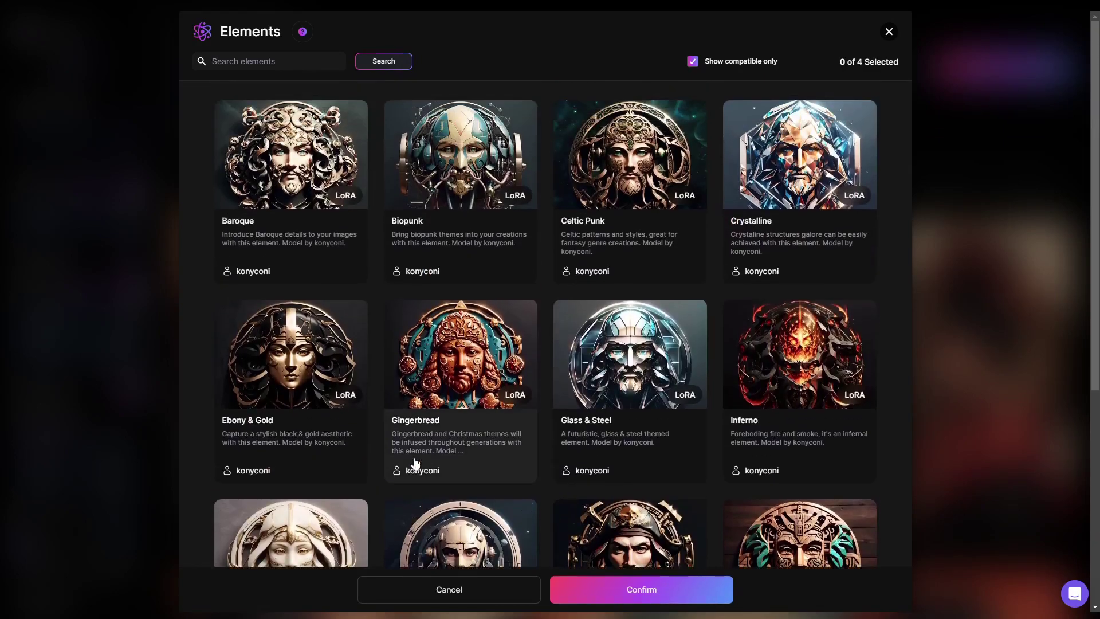
pyautogui.click(694, 63)
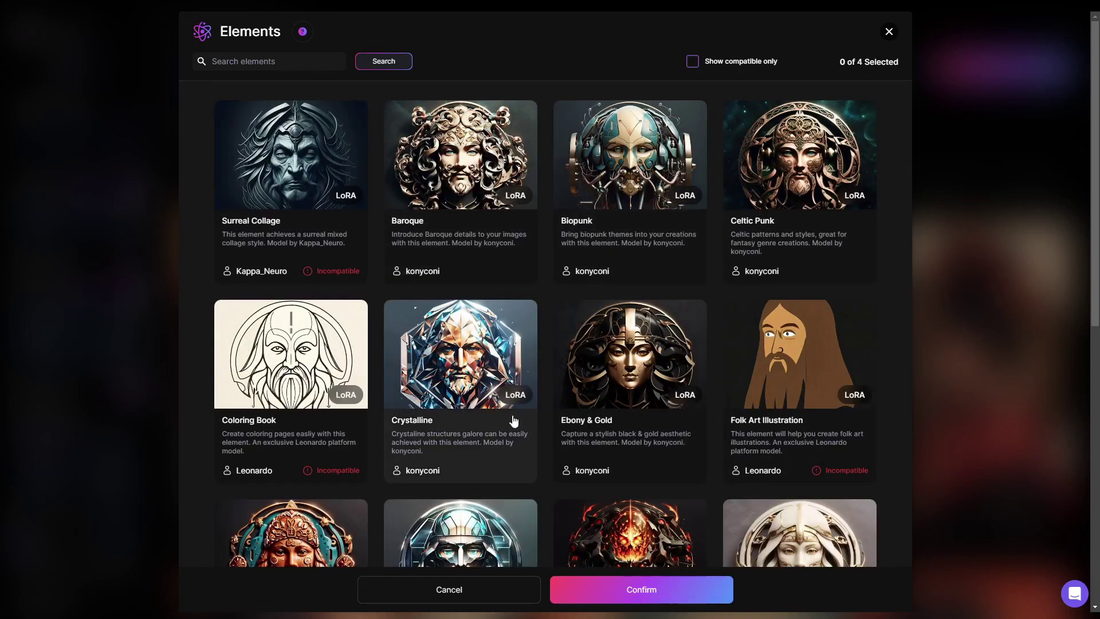
pyautogui.scroll(-2, 588, 413)
pyautogui.scroll(-8, 588, 413)
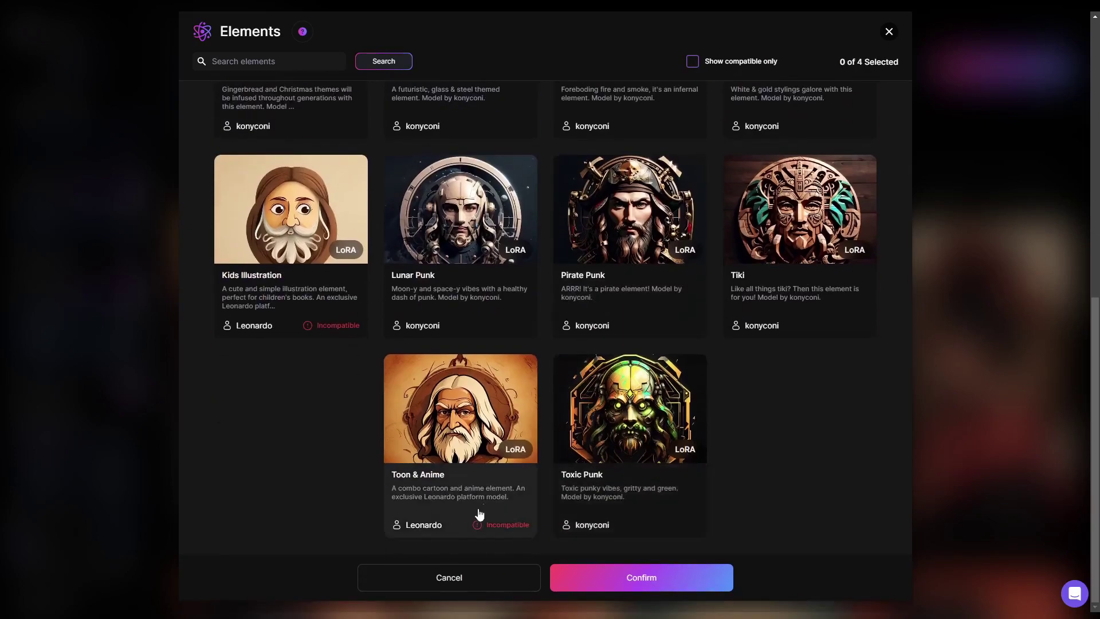
pyautogui.scroll(4, 640, 424)
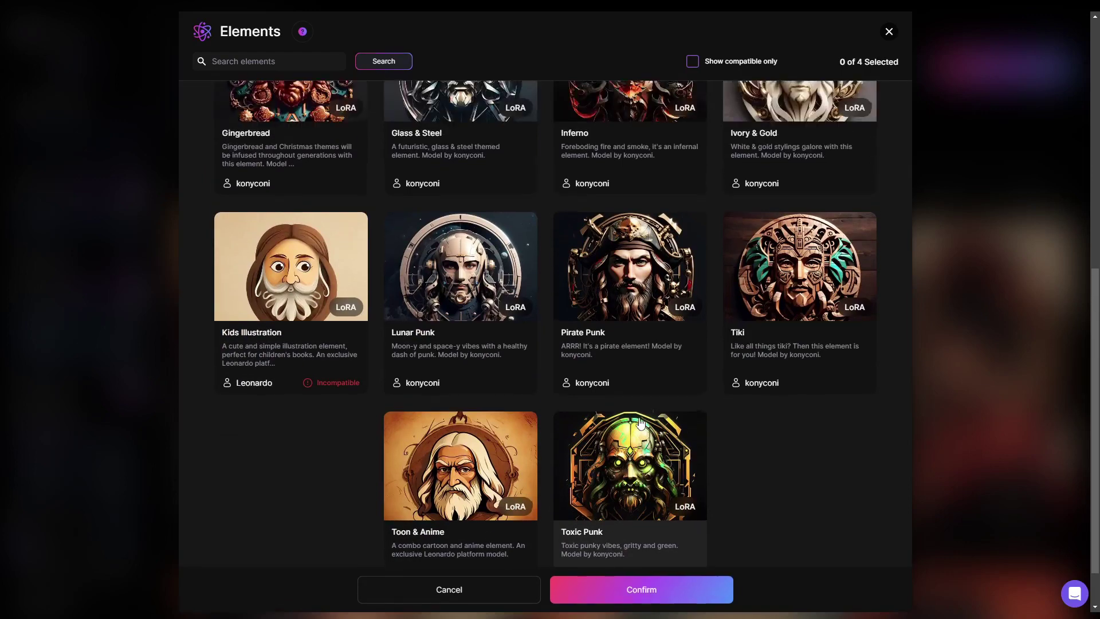
pyautogui.scroll(6, 464, 397)
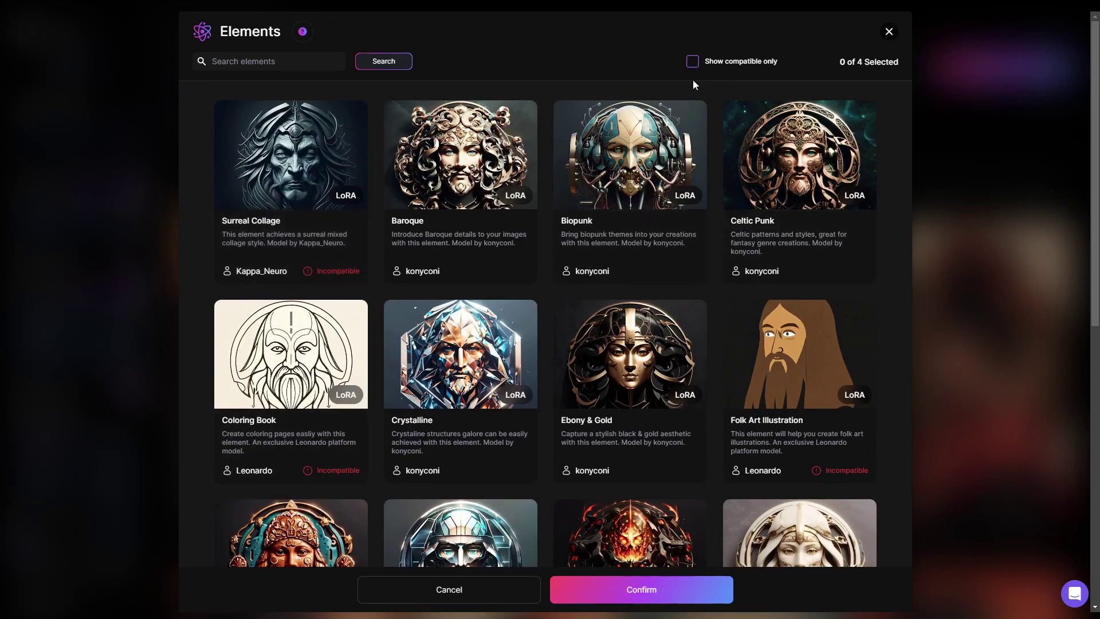
pyautogui.click(694, 64)
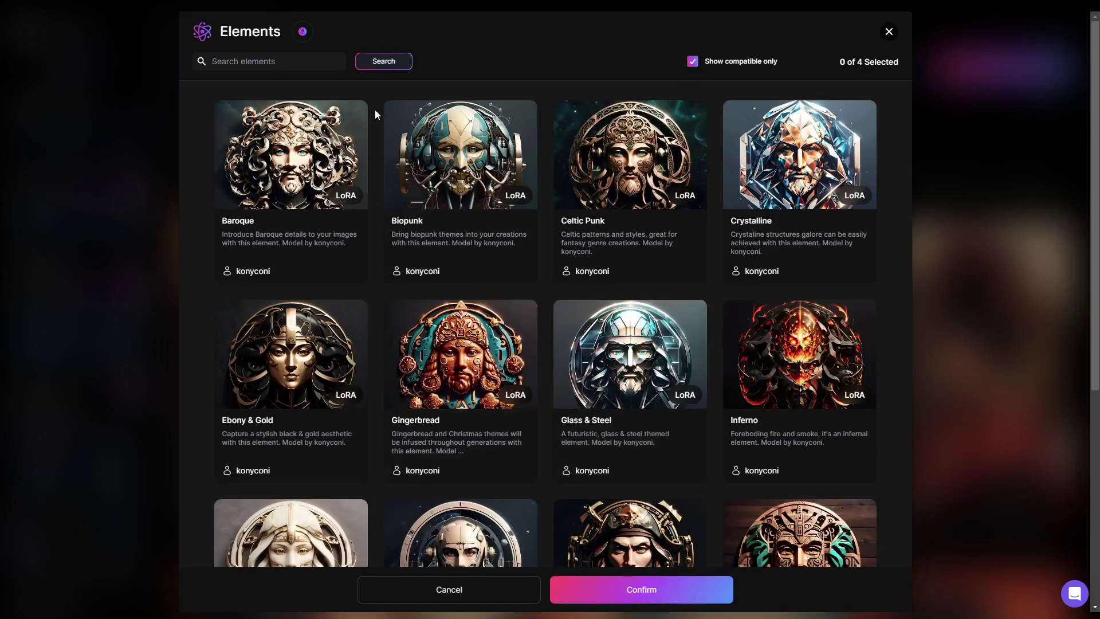
# Add the Crystalline element to the current Onna-bugeisha prompt and generate a new set of images.
pyautogui.click(774, 172)
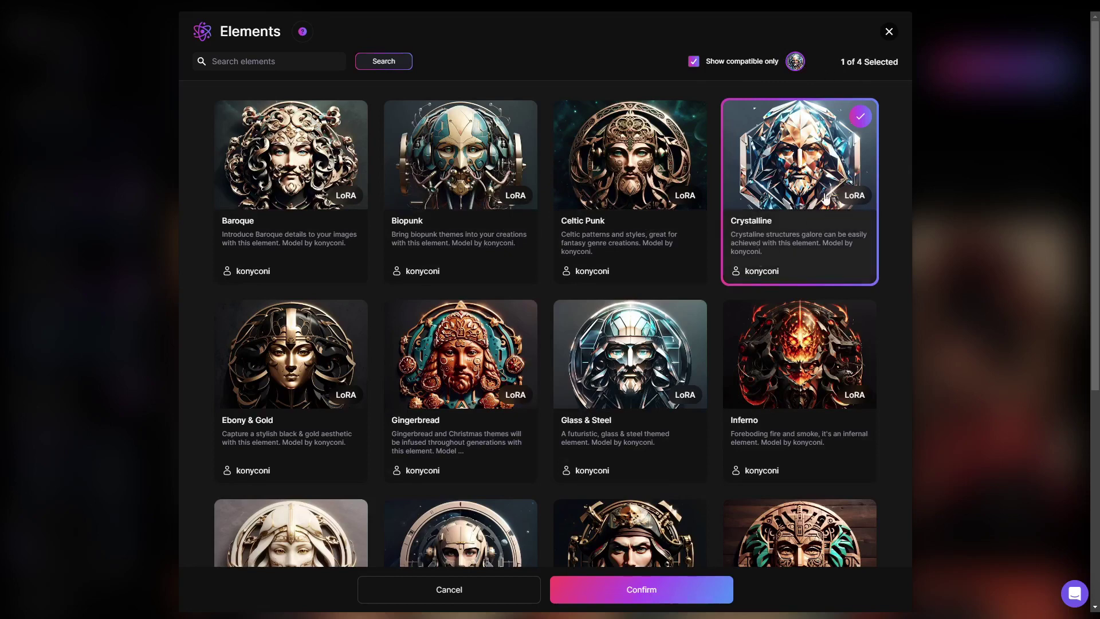
pyautogui.click(633, 595)
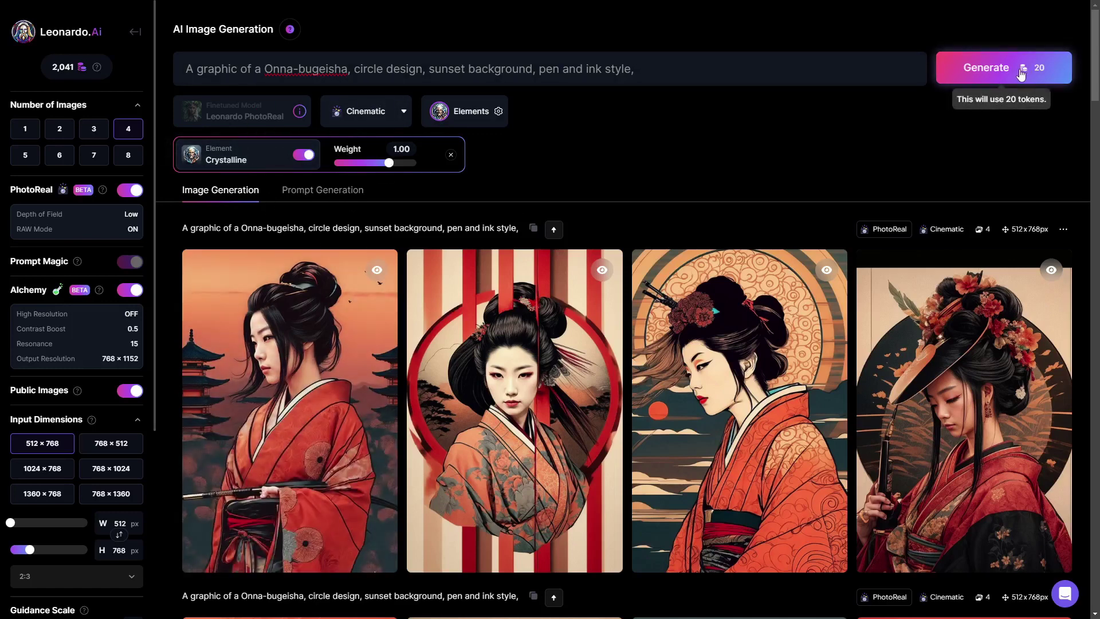
pyautogui.click(983, 69)
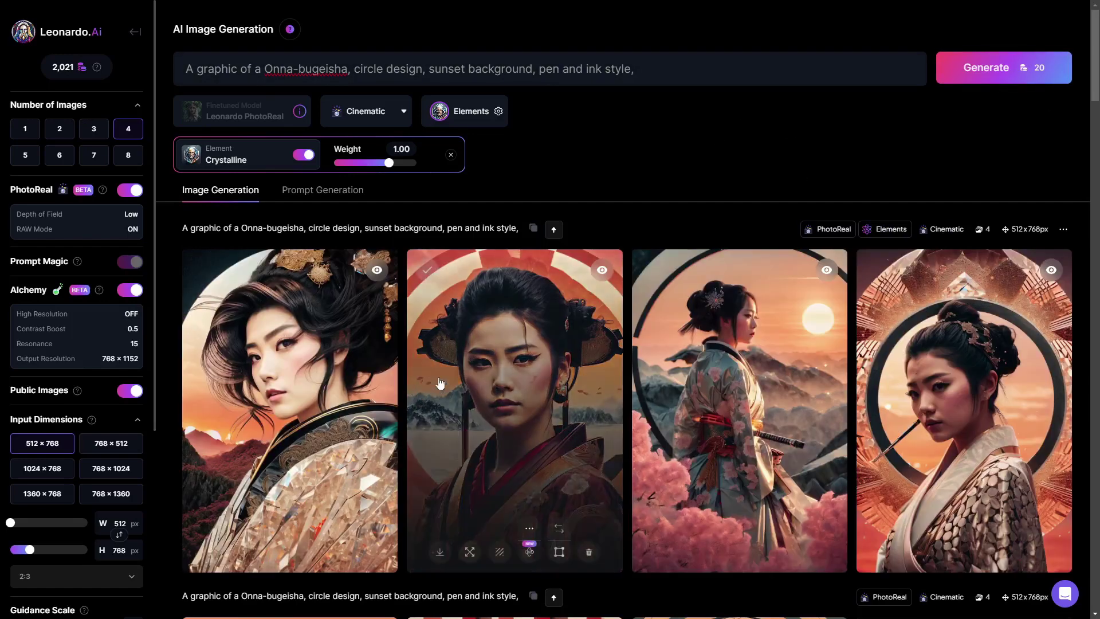
# Compare the new Crystalline image set with the earlier set generated without an element.
pyautogui.scroll(-6, 169, 350)
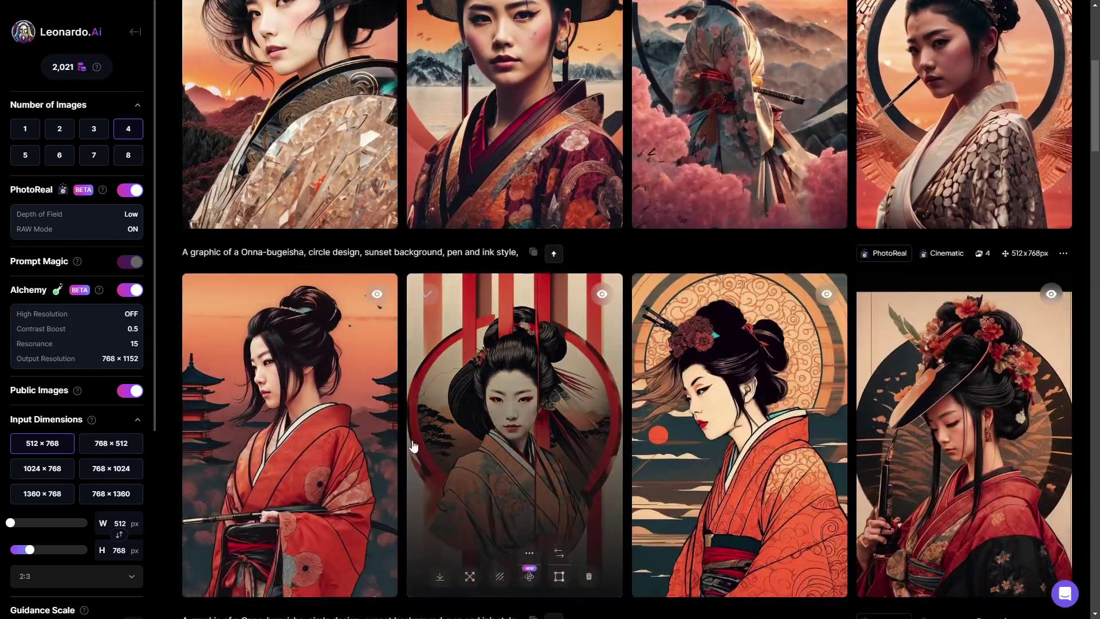
pyautogui.scroll(3, 400, 442)
pyautogui.scroll(1, 400, 443)
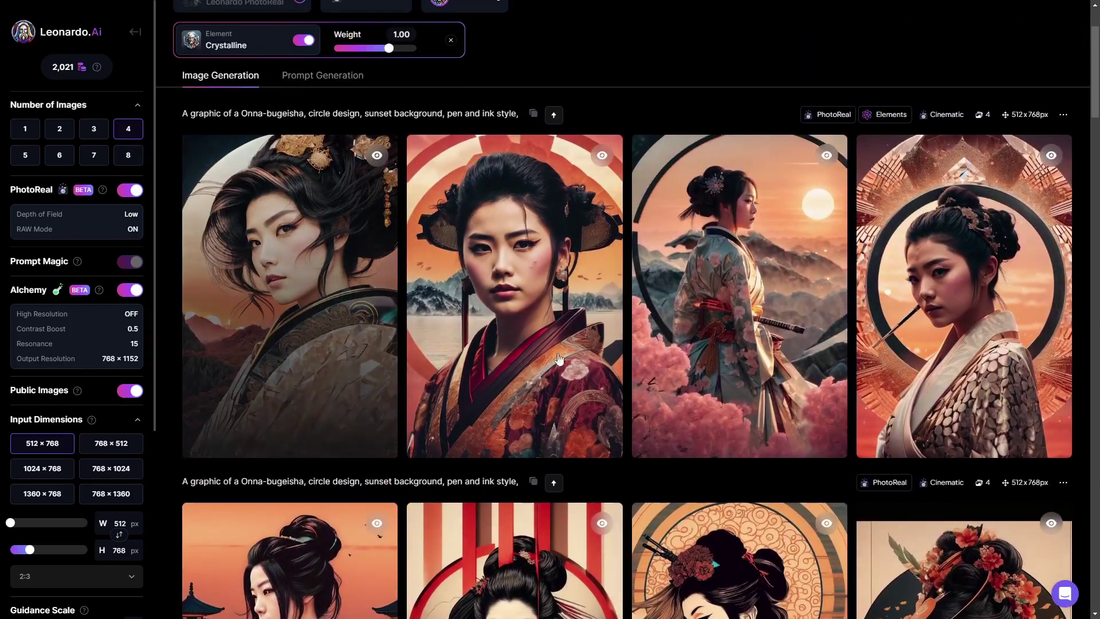
pyautogui.scroll(-1, 663, 355)
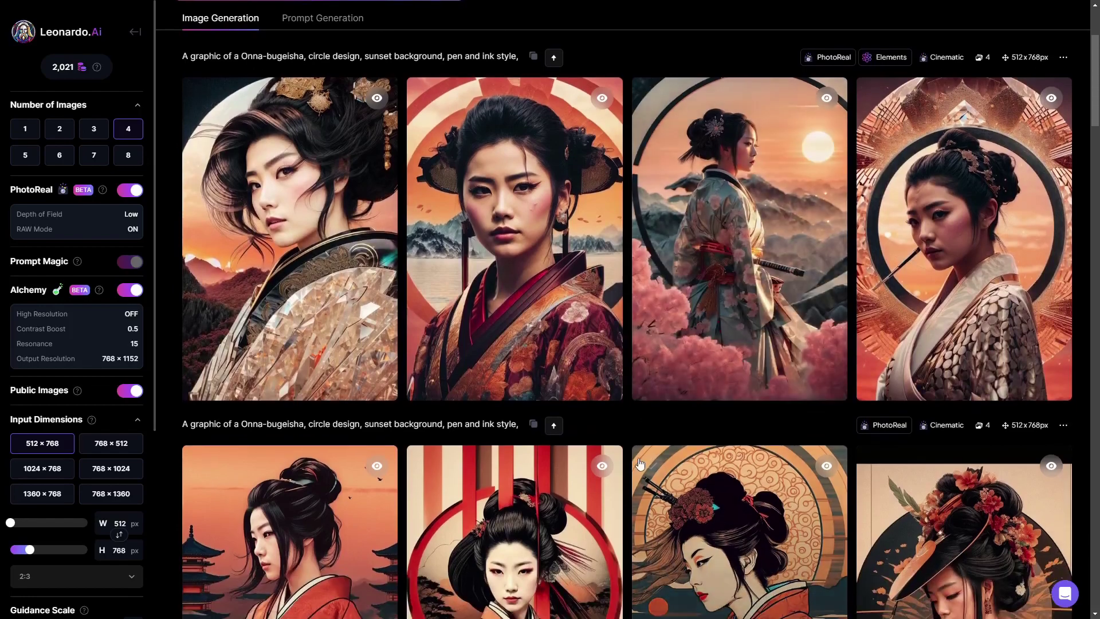
pyautogui.scroll(1, 635, 462)
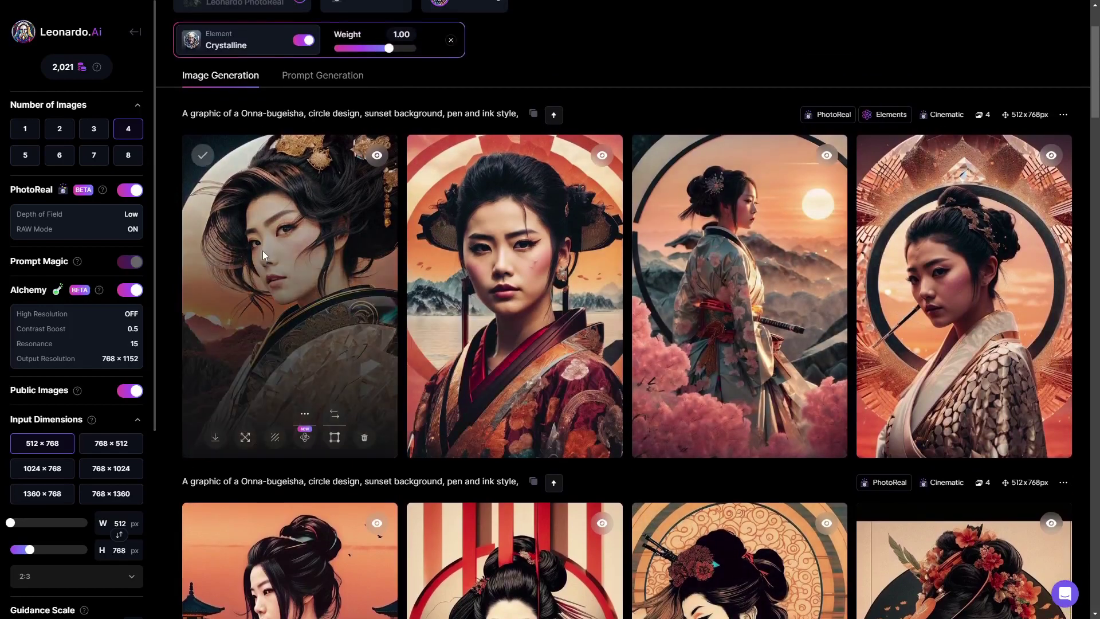
# Examine each of the four Crystalline images at enlarged size.
pyautogui.click(263, 250)
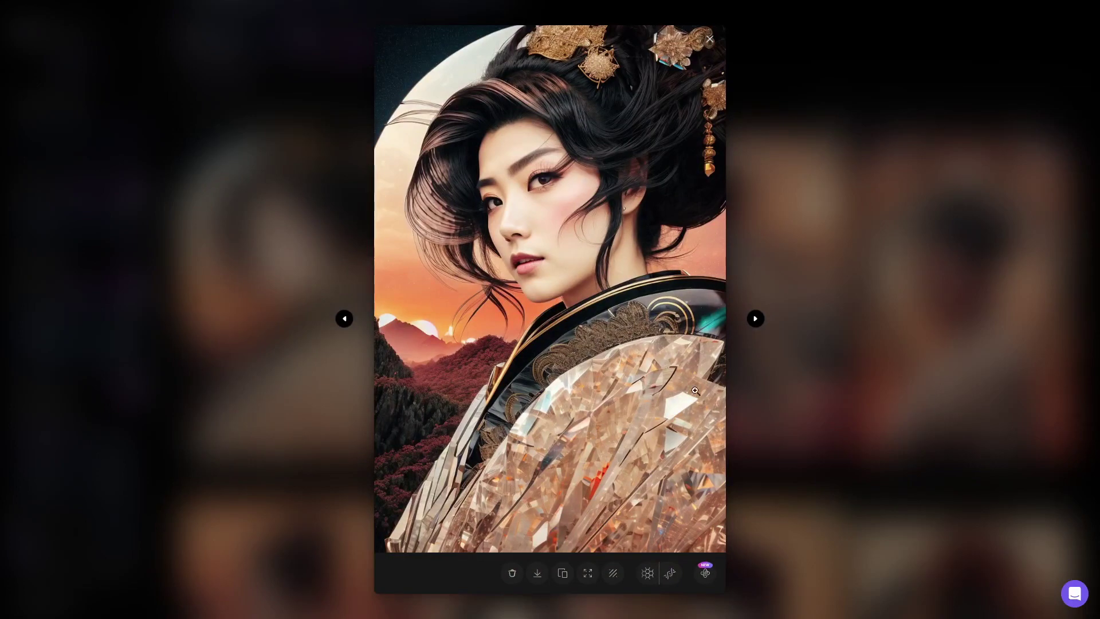
pyautogui.click(756, 320)
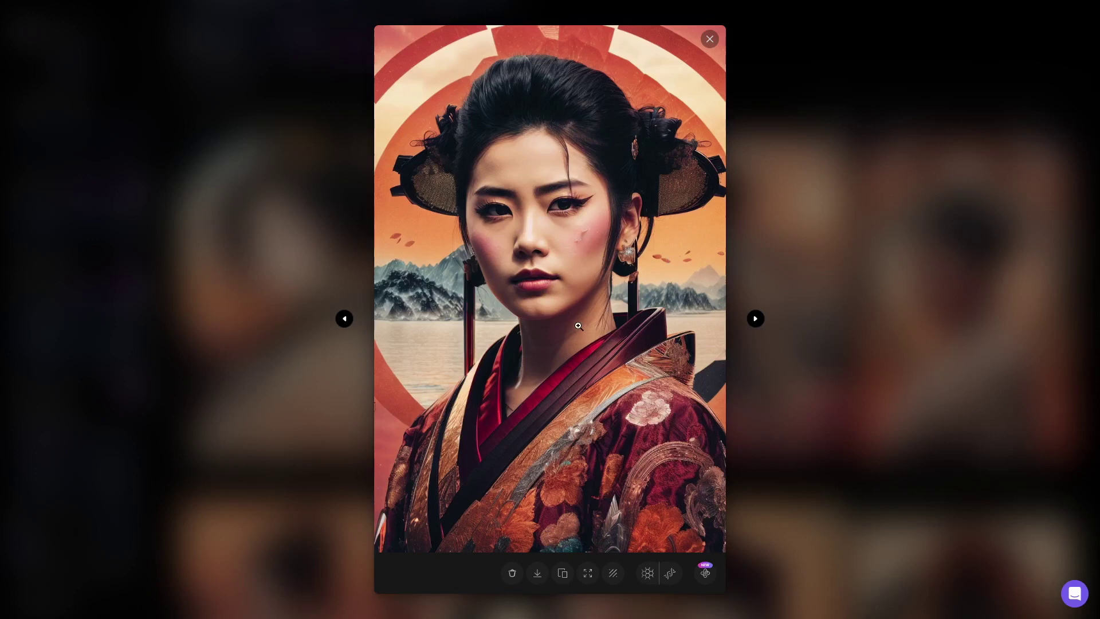
pyautogui.click(755, 320)
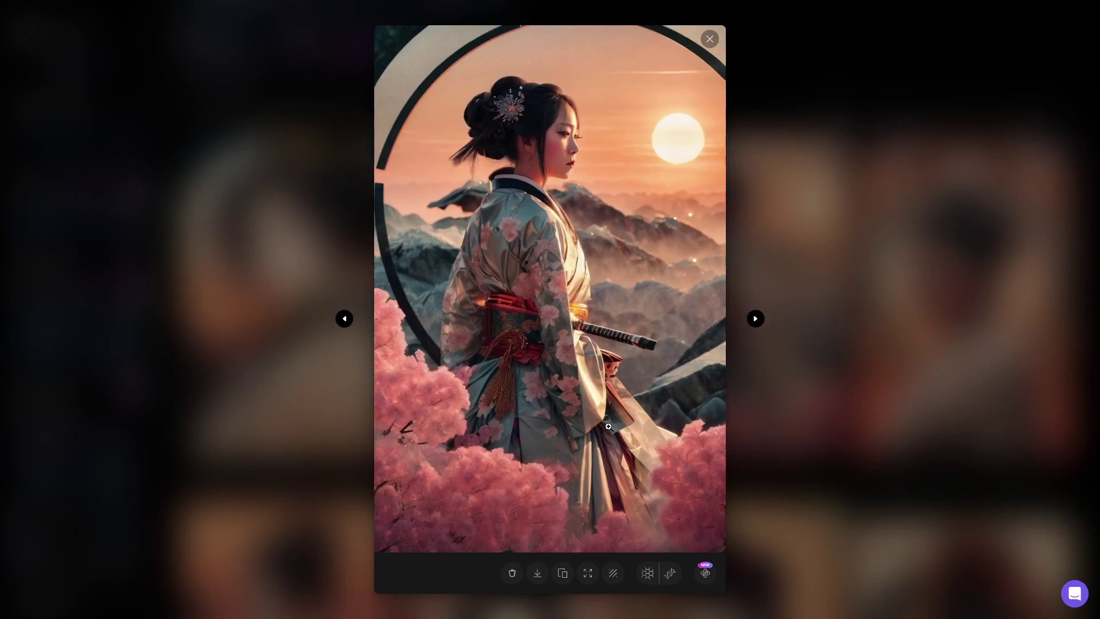
pyautogui.click(759, 330)
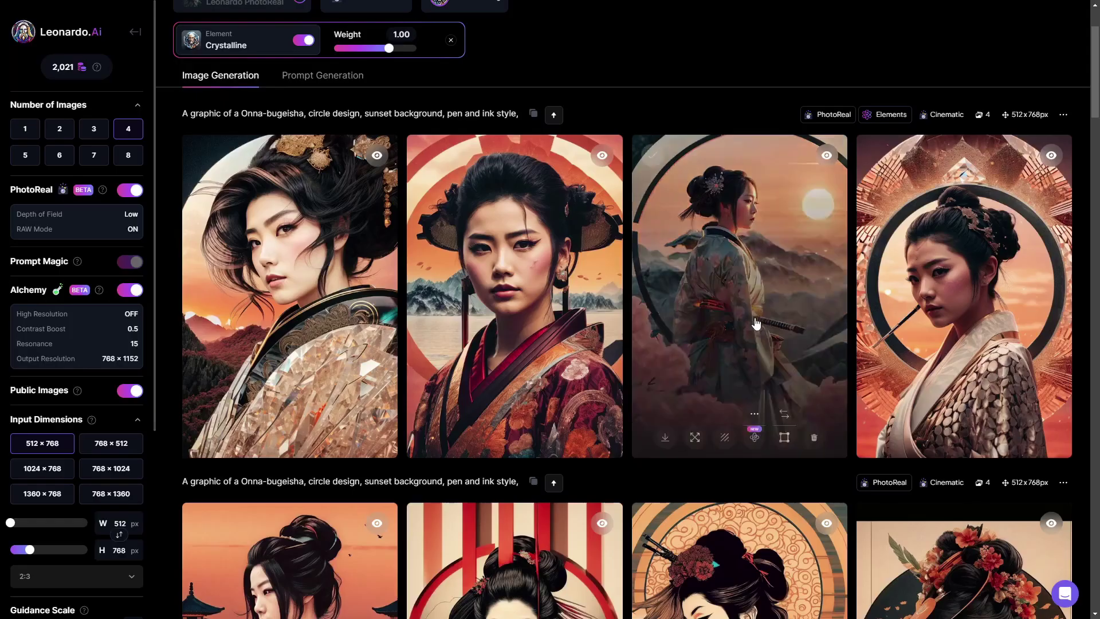
pyautogui.click(908, 270)
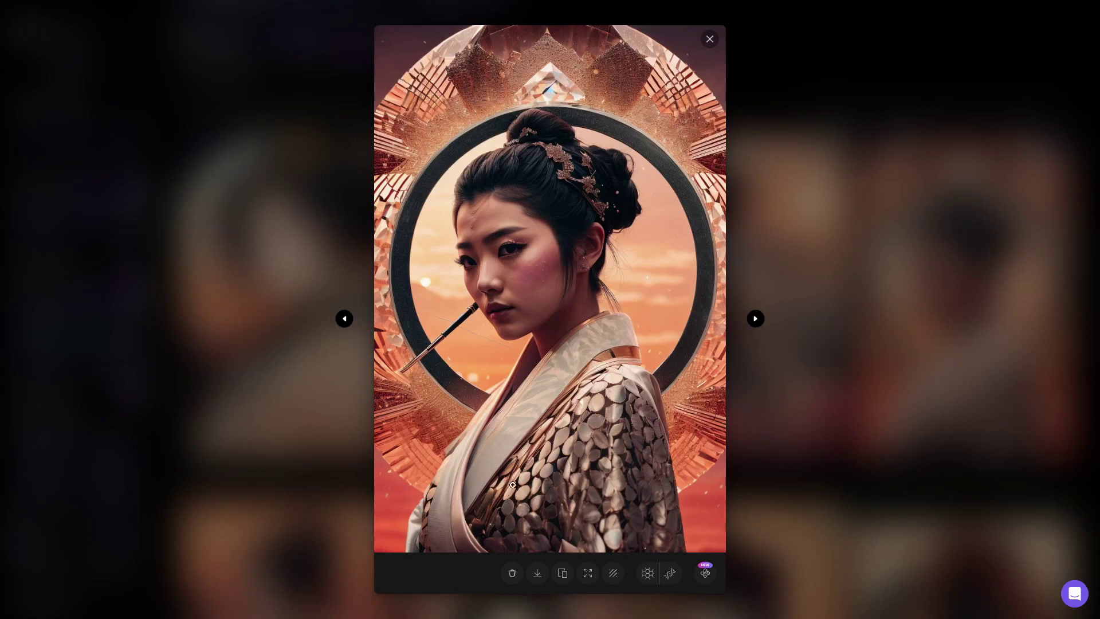
pyautogui.click(940, 313)
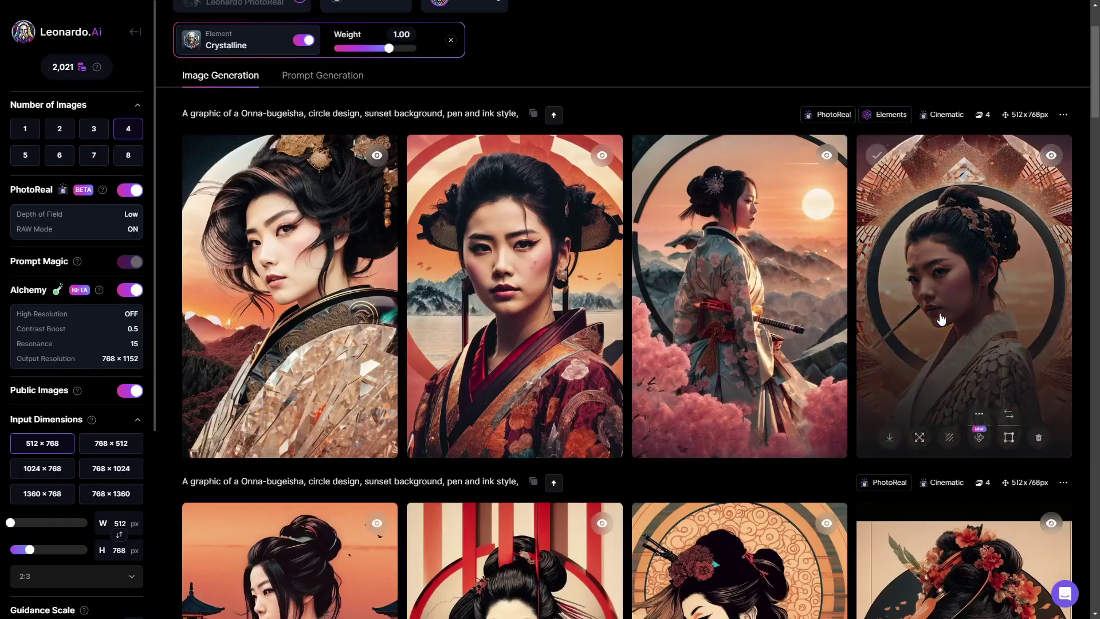
pyautogui.click(894, 381)
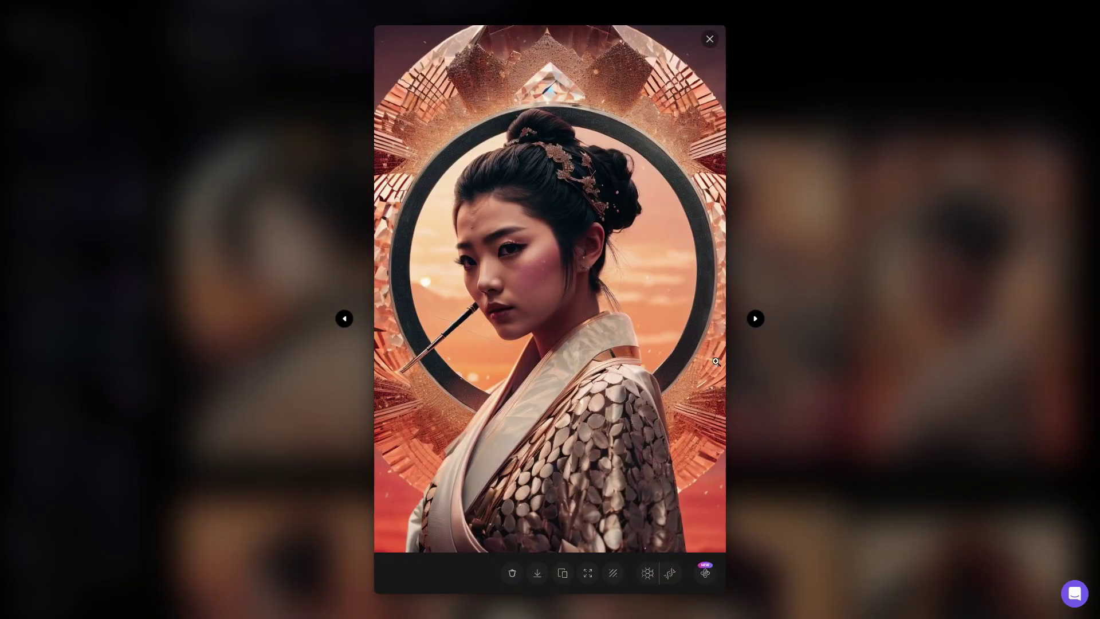
pyautogui.click(1003, 280)
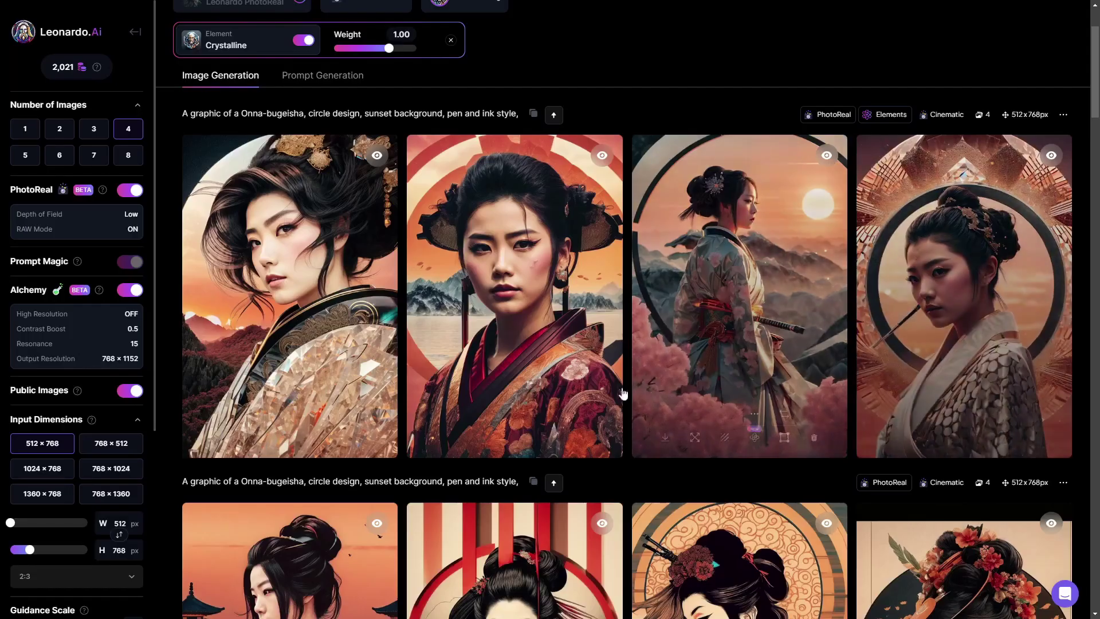
# Replace the Crystalline element with Inferno and generate a new image set from the same Onna-bugeisha prompt.
pyautogui.scroll(3, 565, 454)
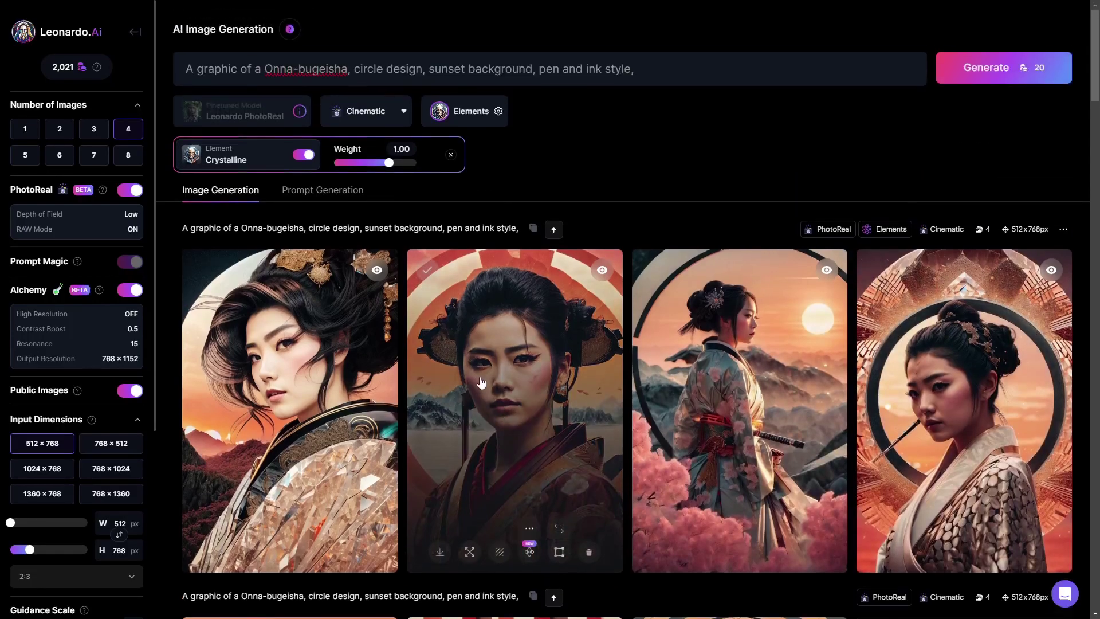
pyautogui.click(450, 155)
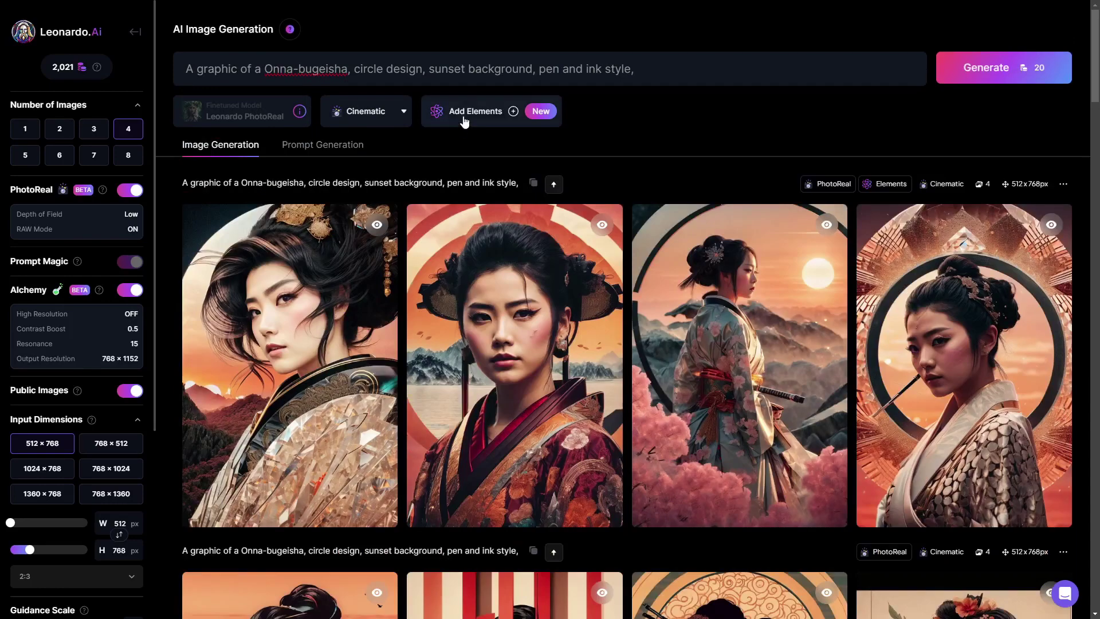
pyautogui.click(462, 114)
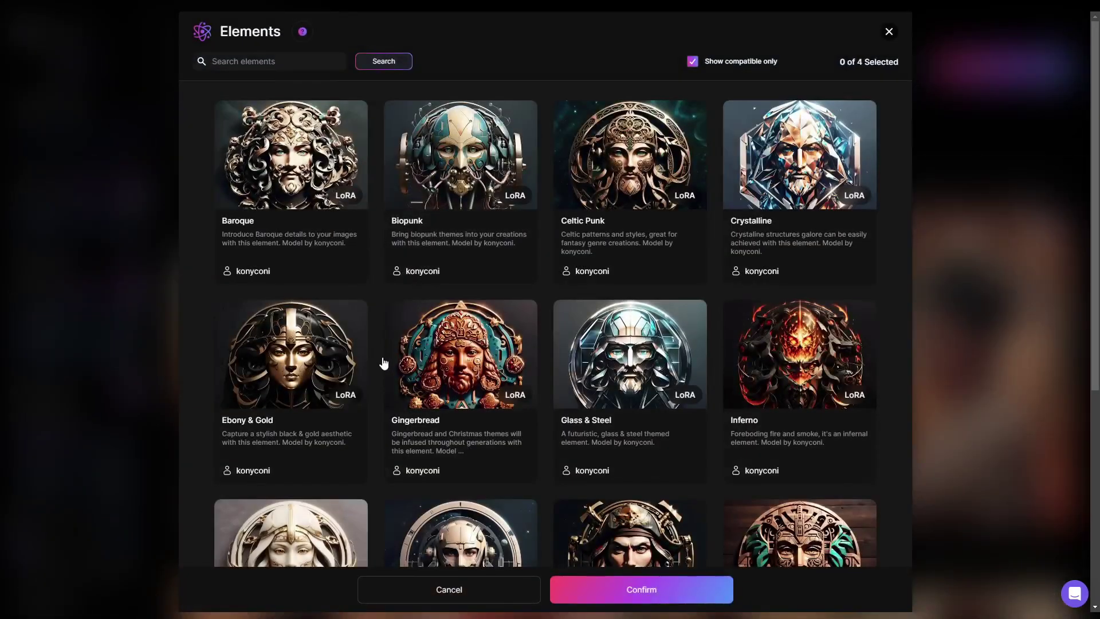
pyautogui.scroll(-2, 381, 358)
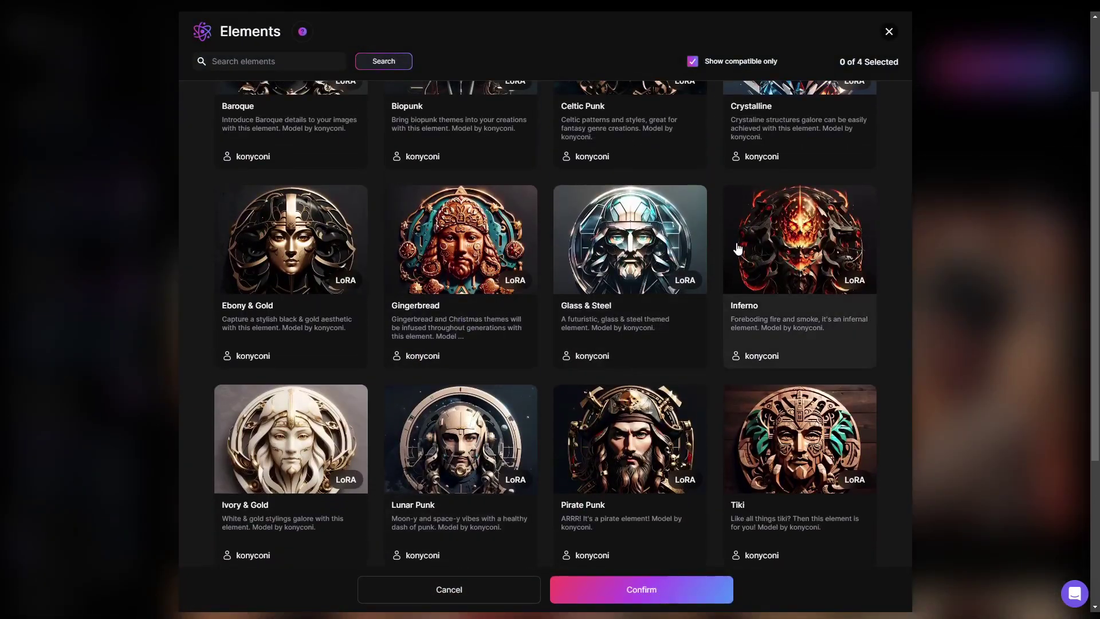
pyautogui.click(790, 260)
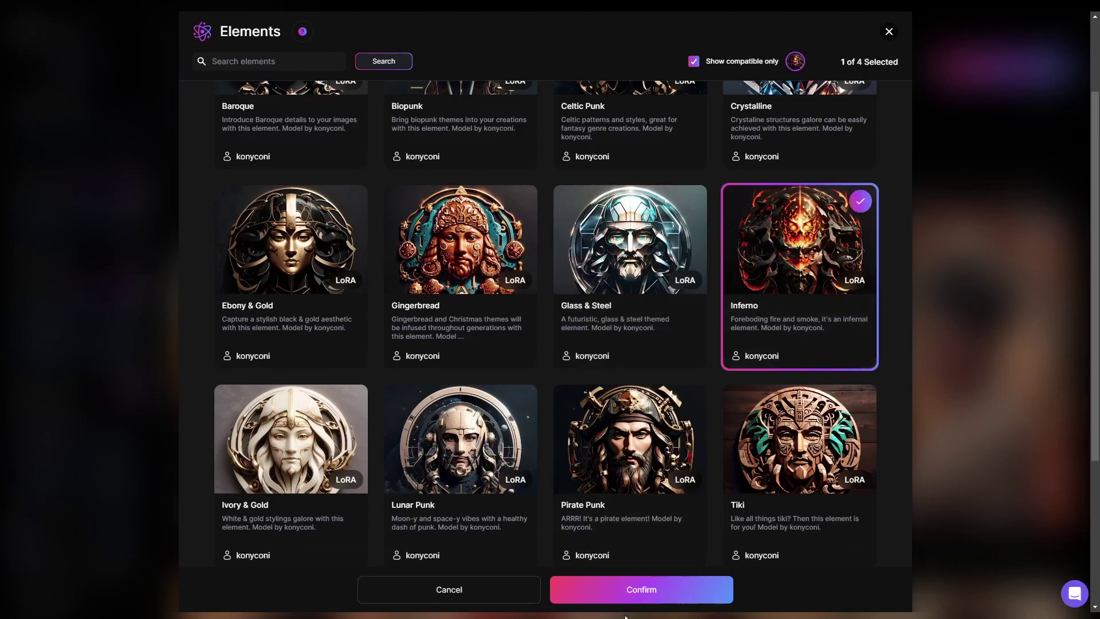
pyautogui.click(633, 596)
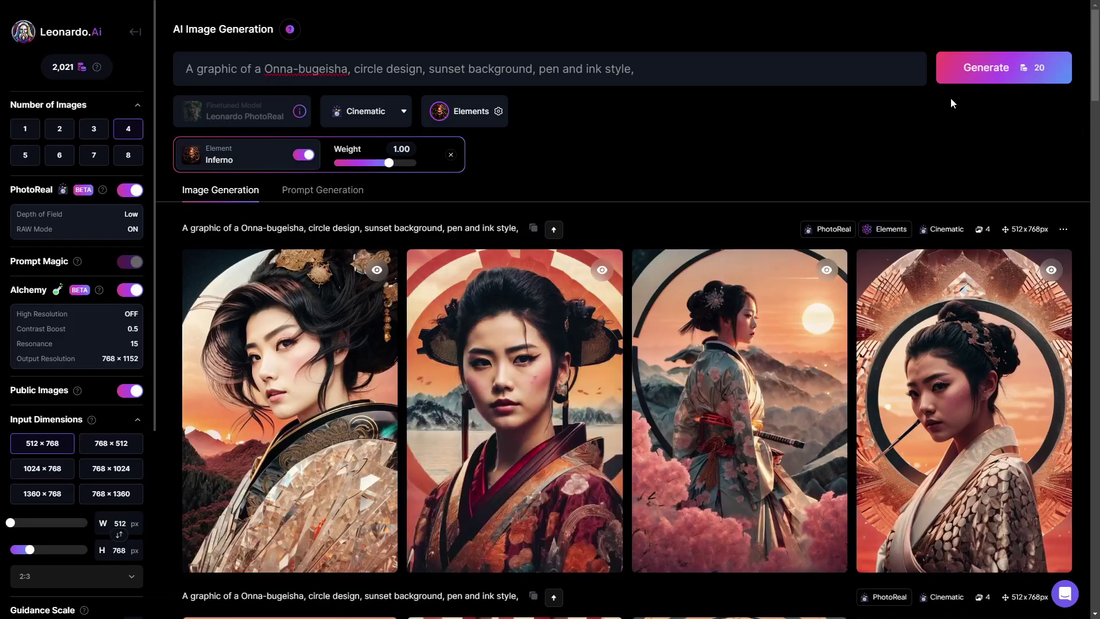
pyautogui.click(974, 76)
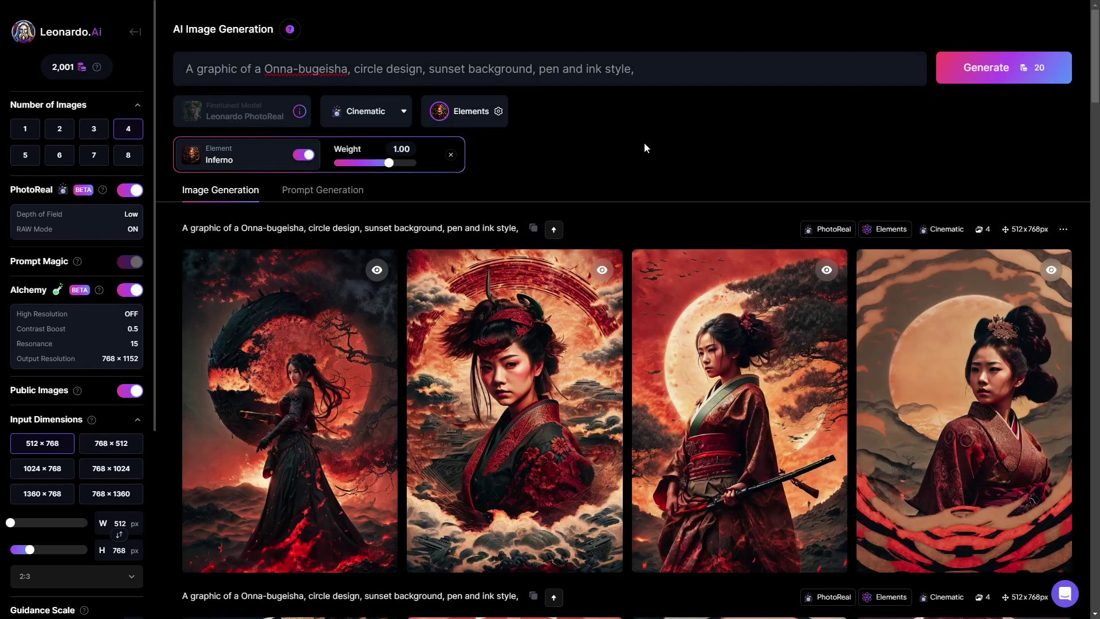
# Compare the Inferno image set with the Crystalline set, and examine each of the four Inferno images at enlarged size.
pyautogui.scroll(-3, 484, 369)
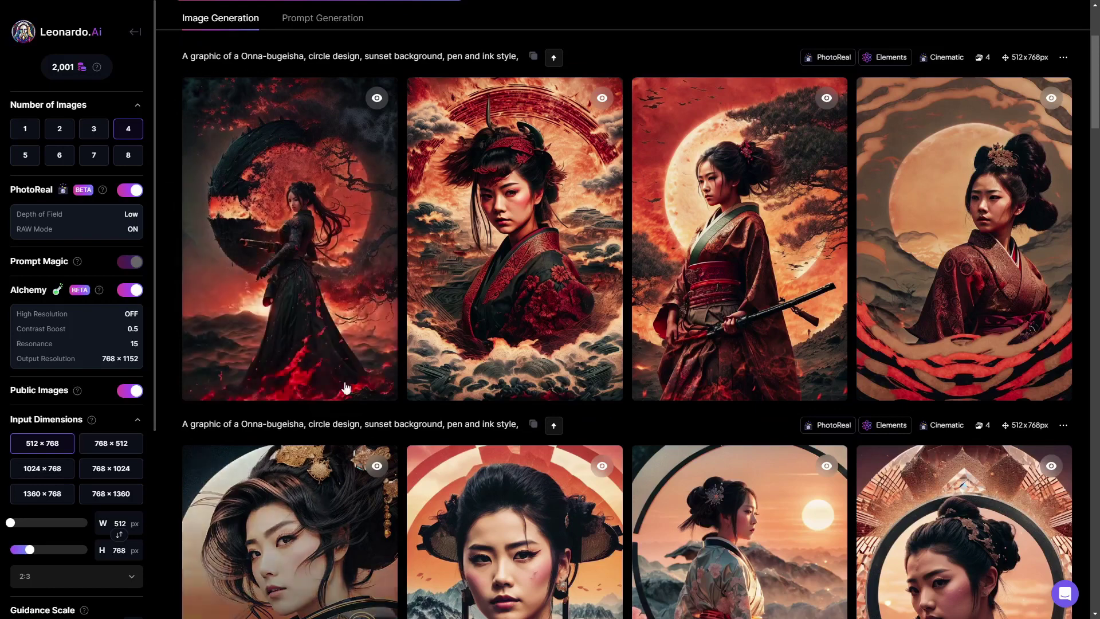
pyautogui.scroll(-2, 419, 337)
pyautogui.scroll(3, 288, 387)
pyautogui.click(293, 251)
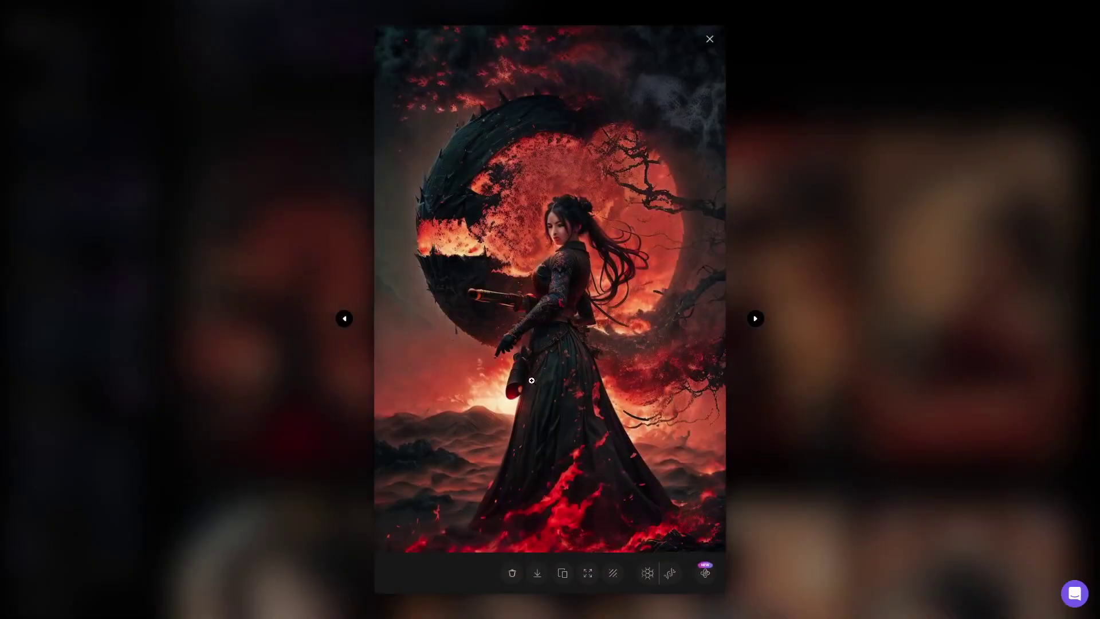
pyautogui.click(755, 320)
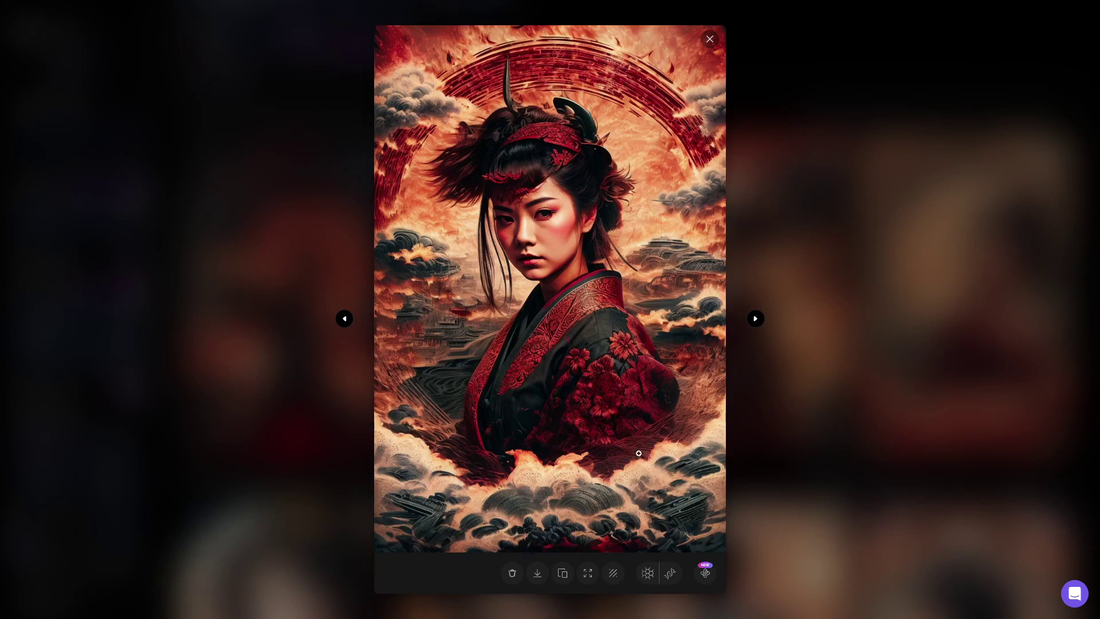
pyautogui.click(754, 322)
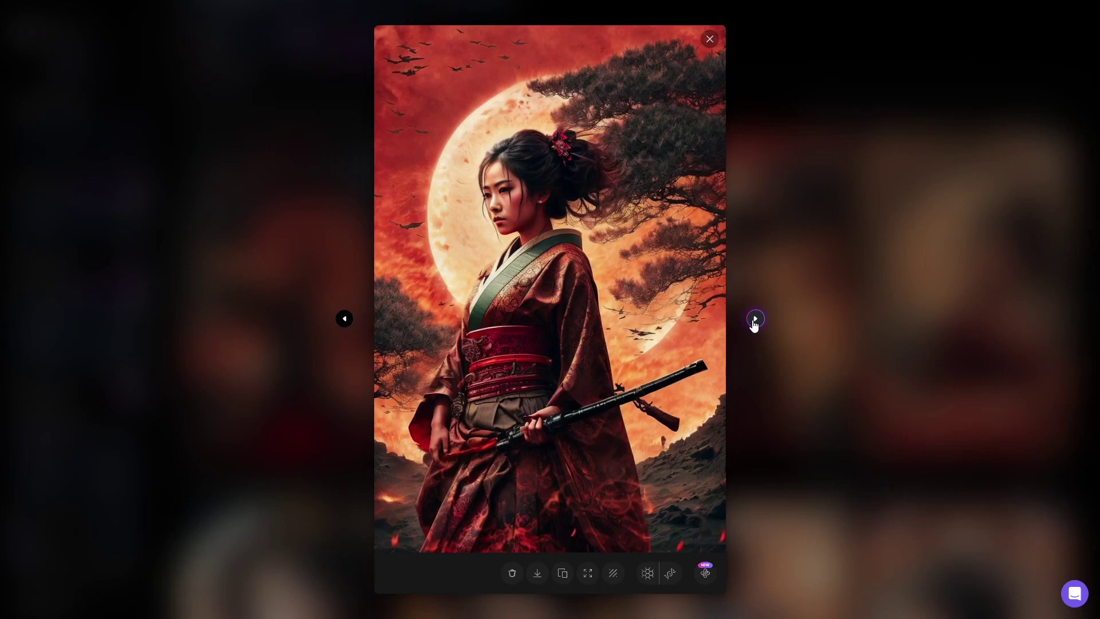
pyautogui.click(754, 322)
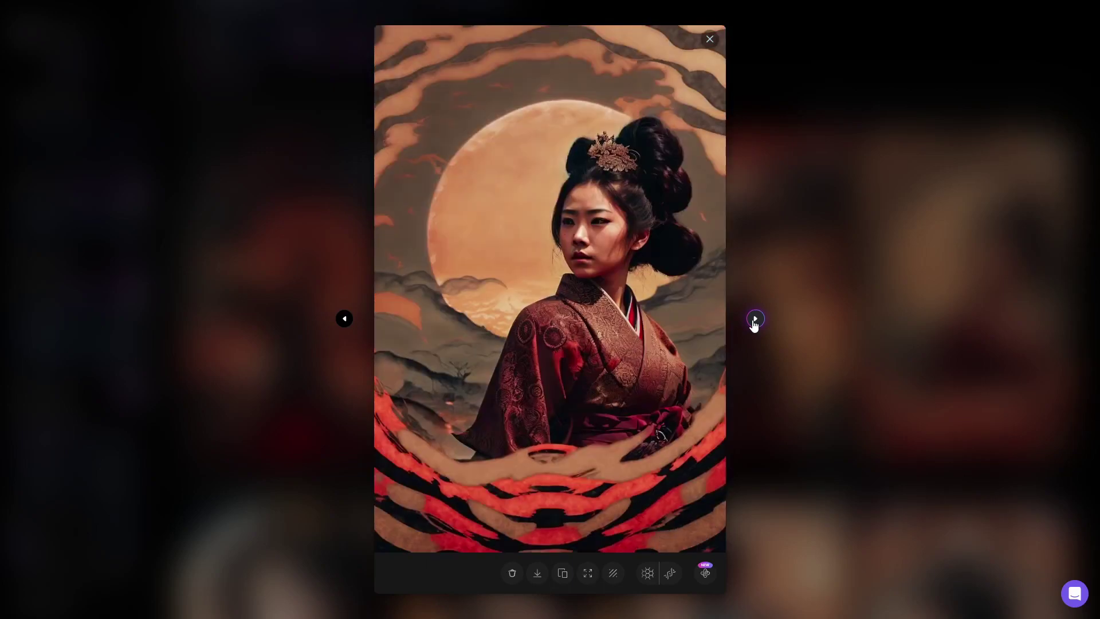
pyautogui.click(788, 258)
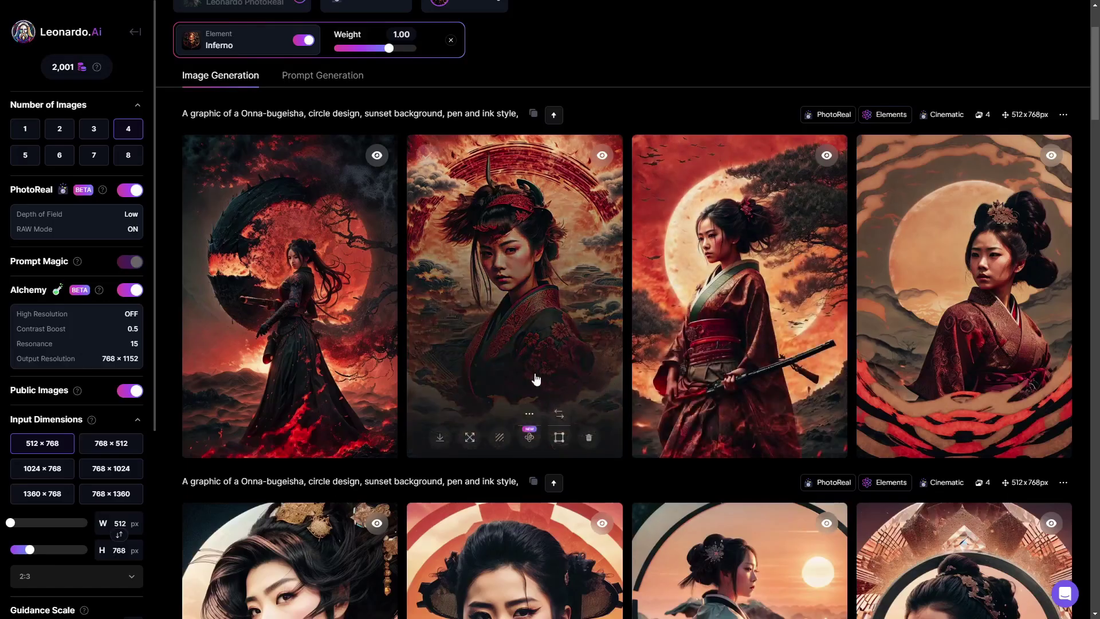
# Replace the Inferno element with Ivory & Gold and generate another image set from the unchanged prompt.
pyautogui.scroll(2, 507, 382)
pyautogui.click(451, 154)
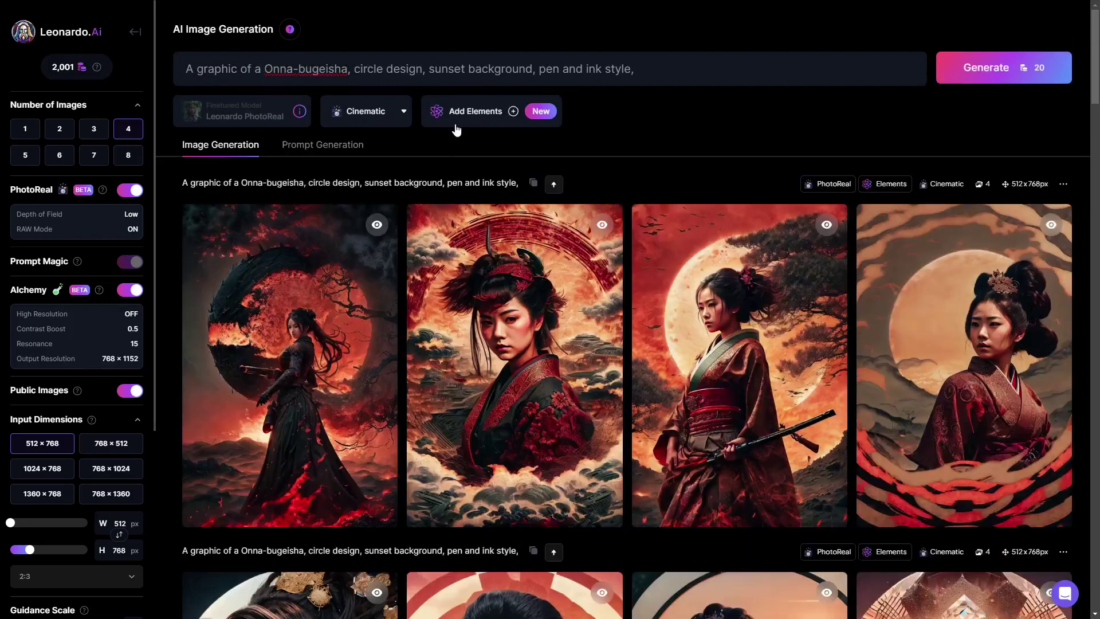
pyautogui.click(463, 115)
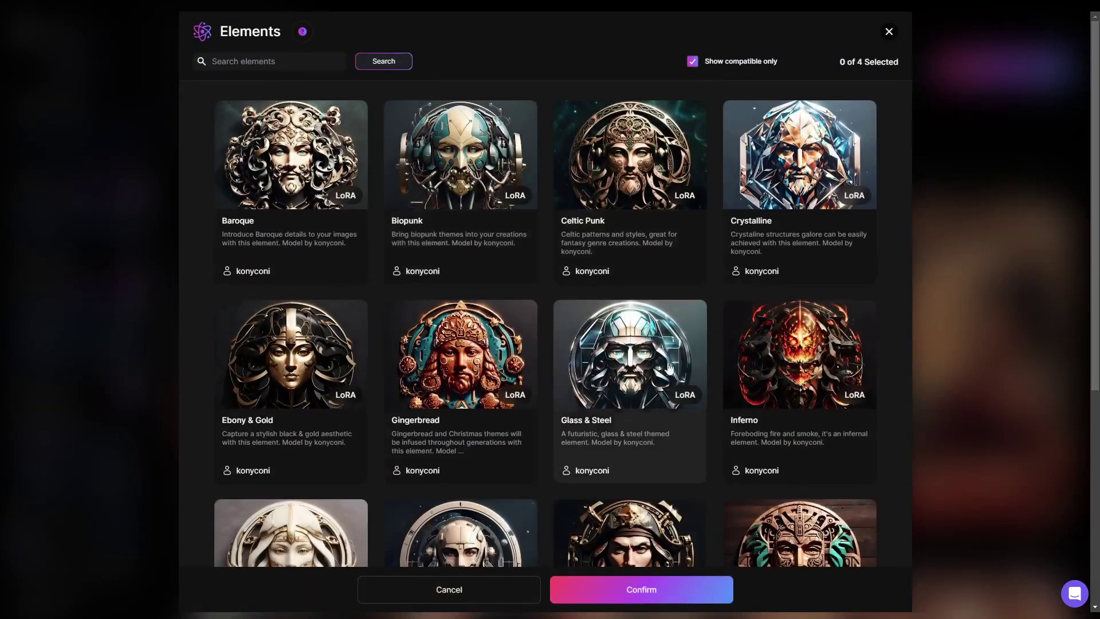
pyautogui.scroll(-4, 373, 387)
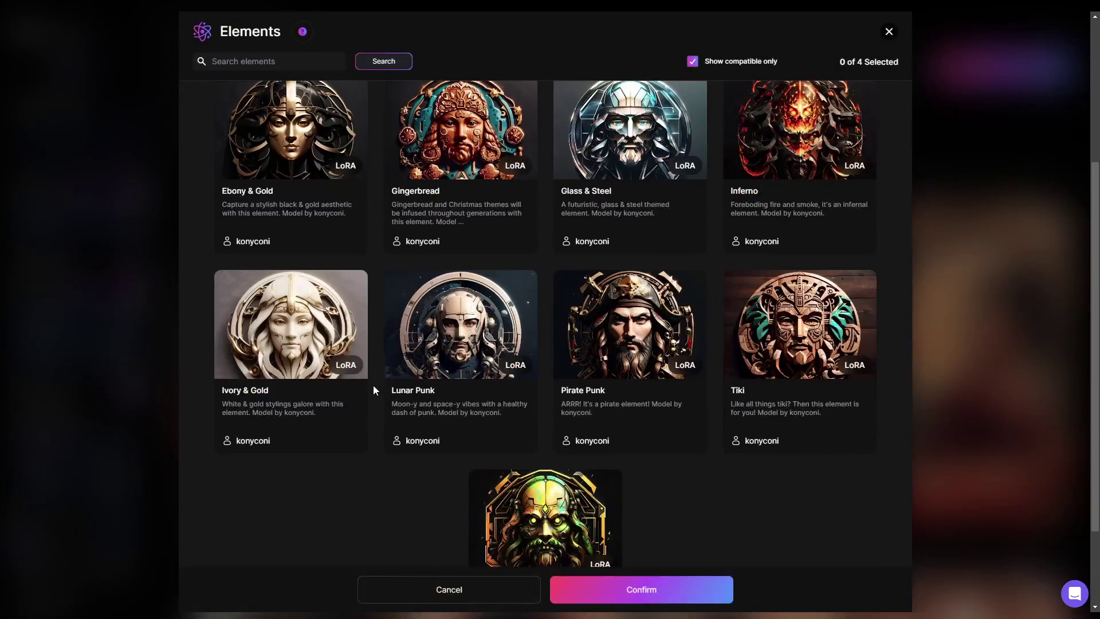
pyautogui.scroll(2, 374, 389)
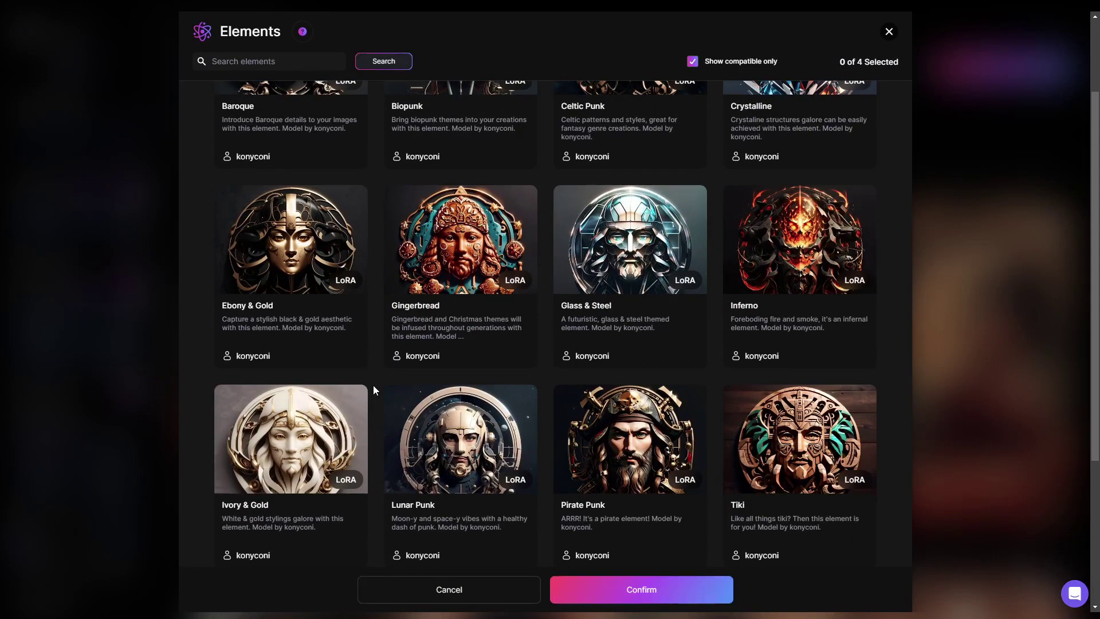
pyautogui.click(291, 442)
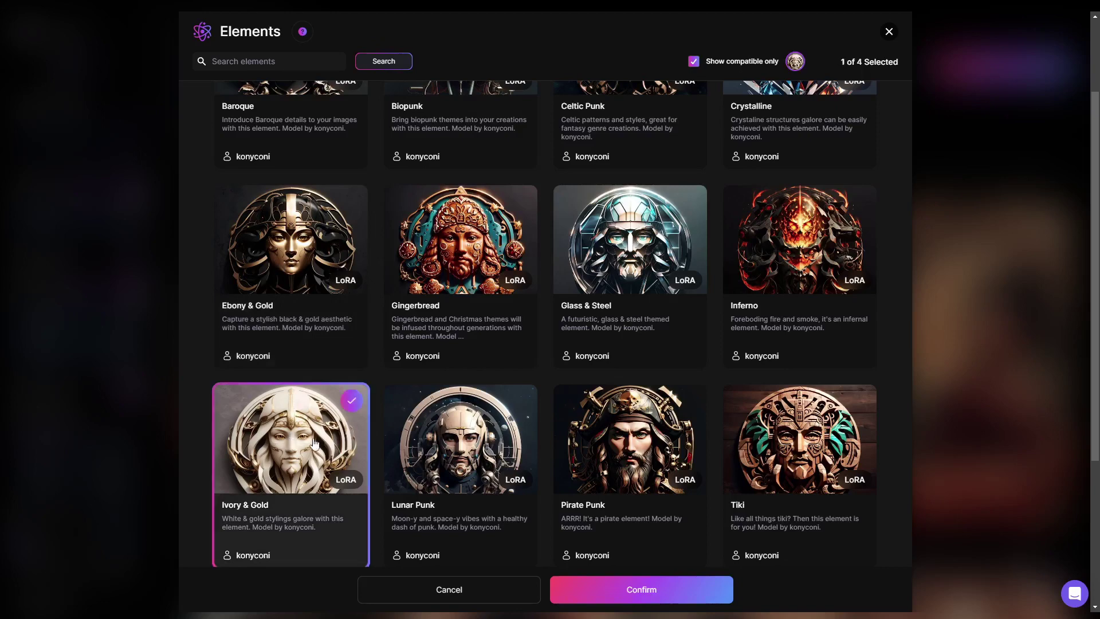
pyautogui.scroll(-1, 291, 443)
pyautogui.click(632, 591)
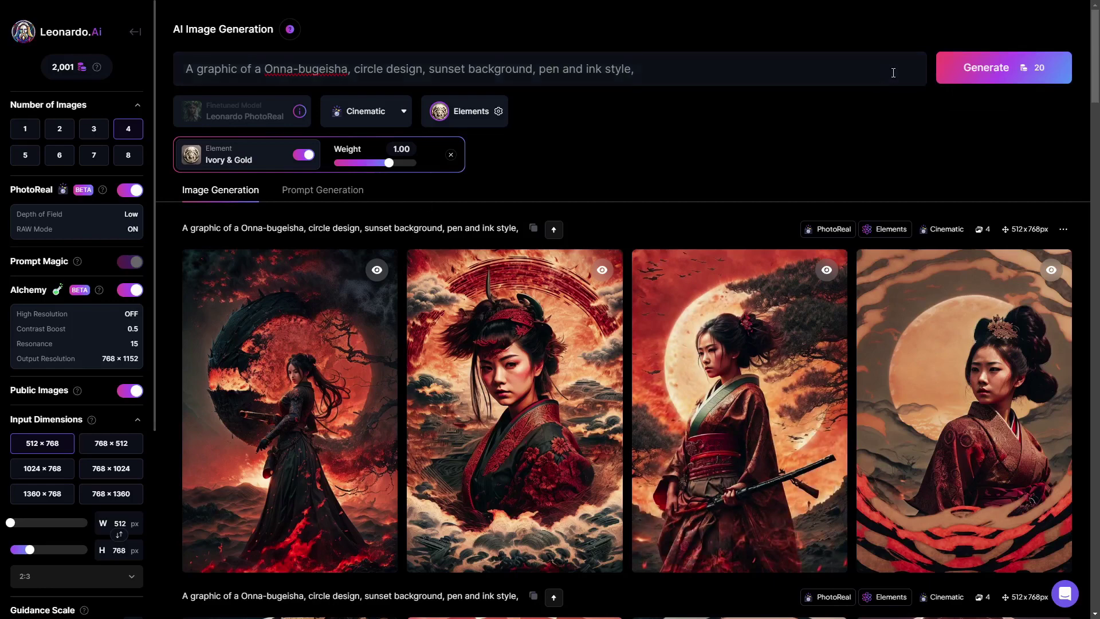
pyautogui.click(977, 72)
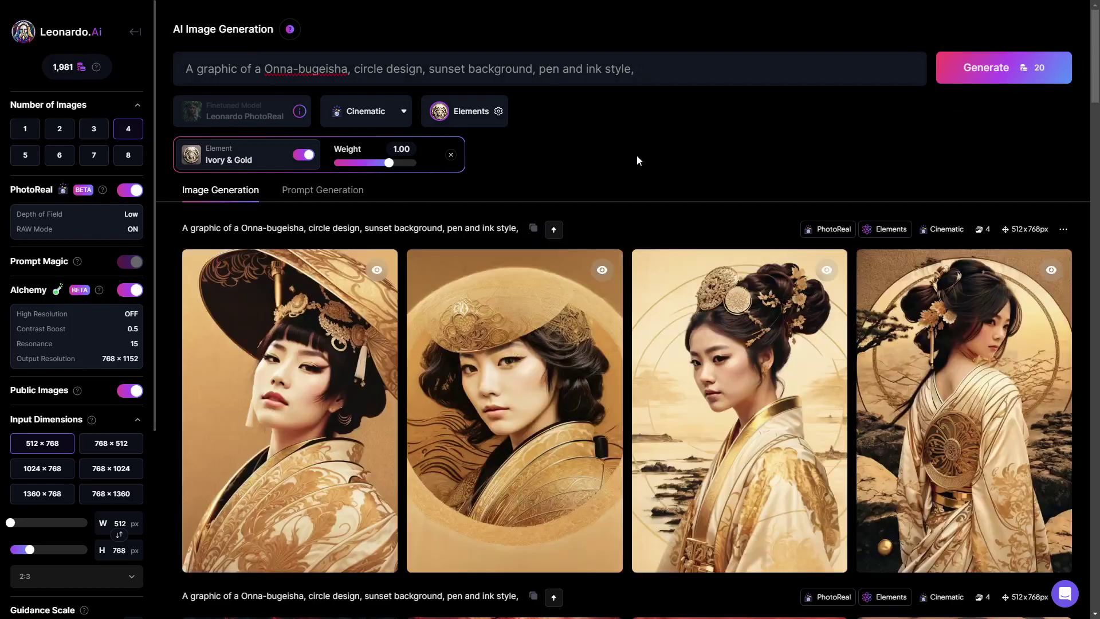
# Examine each of the four Ivory & Gold images at enlarged size.
pyautogui.click(318, 373)
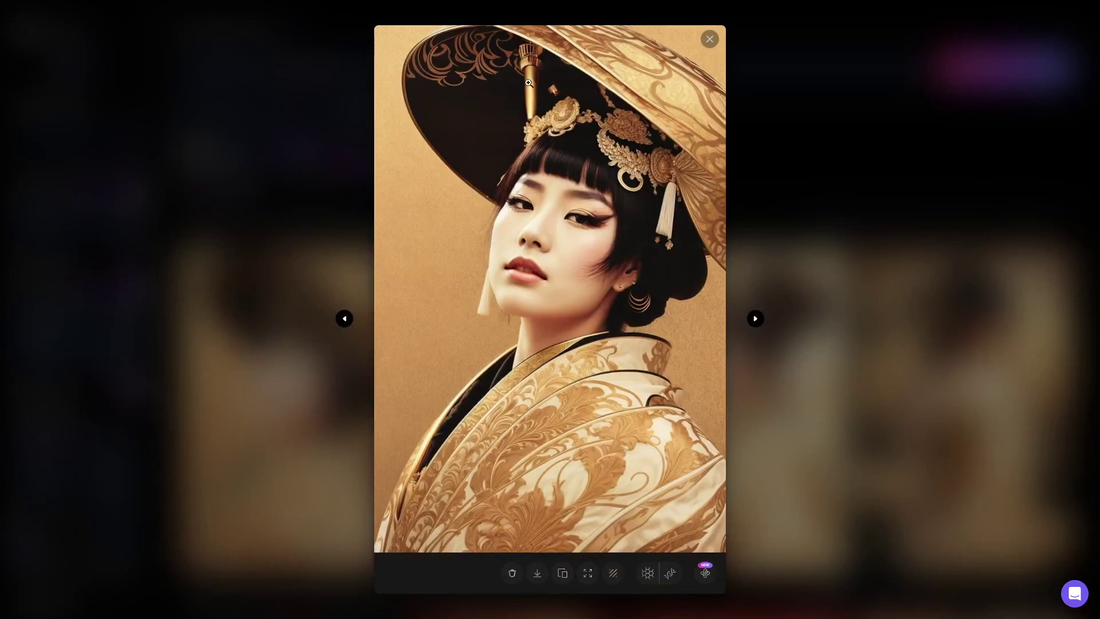
pyautogui.click(755, 320)
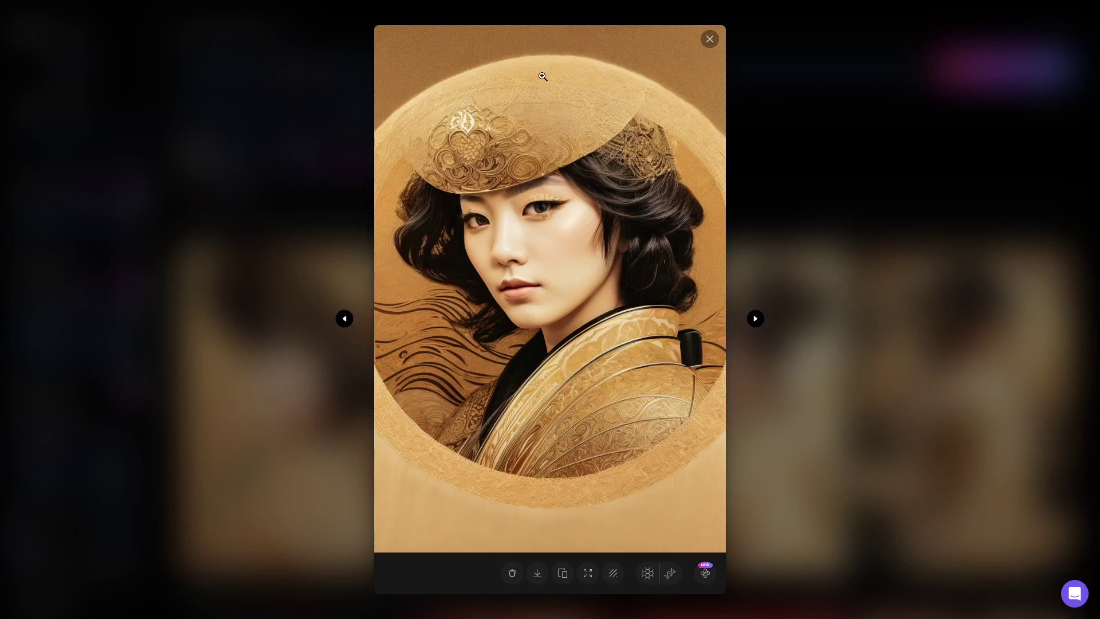
pyautogui.click(756, 319)
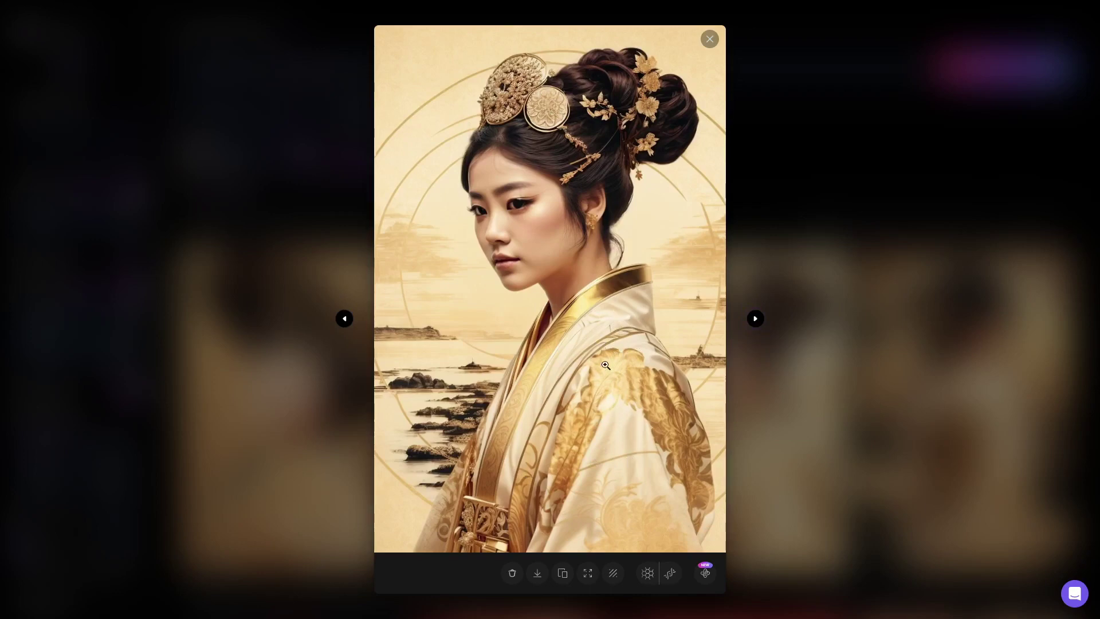
pyautogui.click(755, 318)
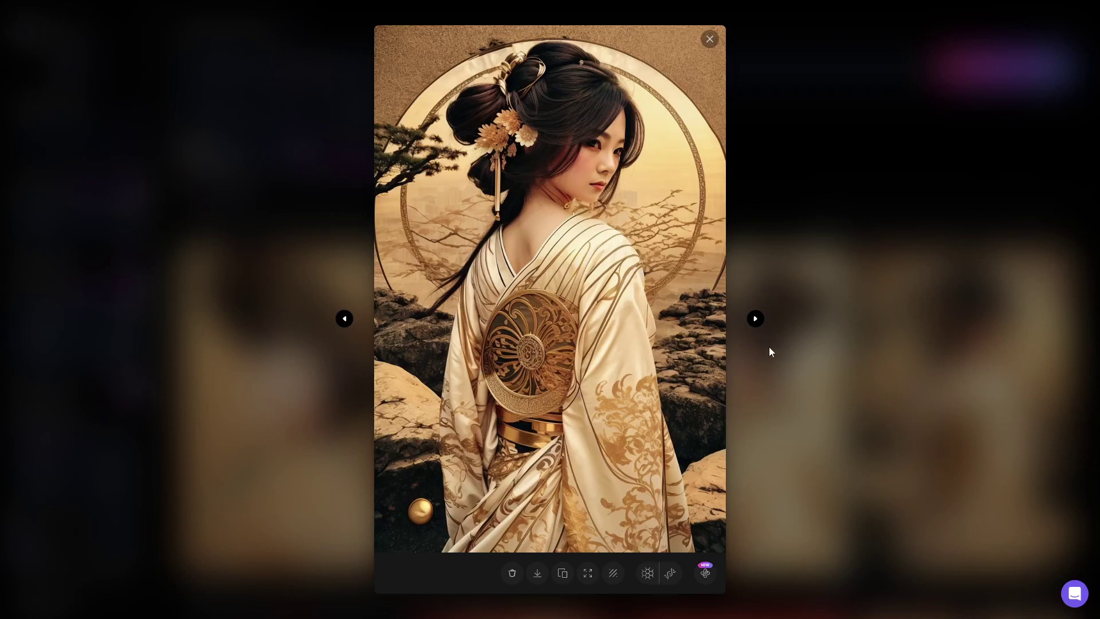
pyautogui.click(757, 321)
pyautogui.press('Escape')
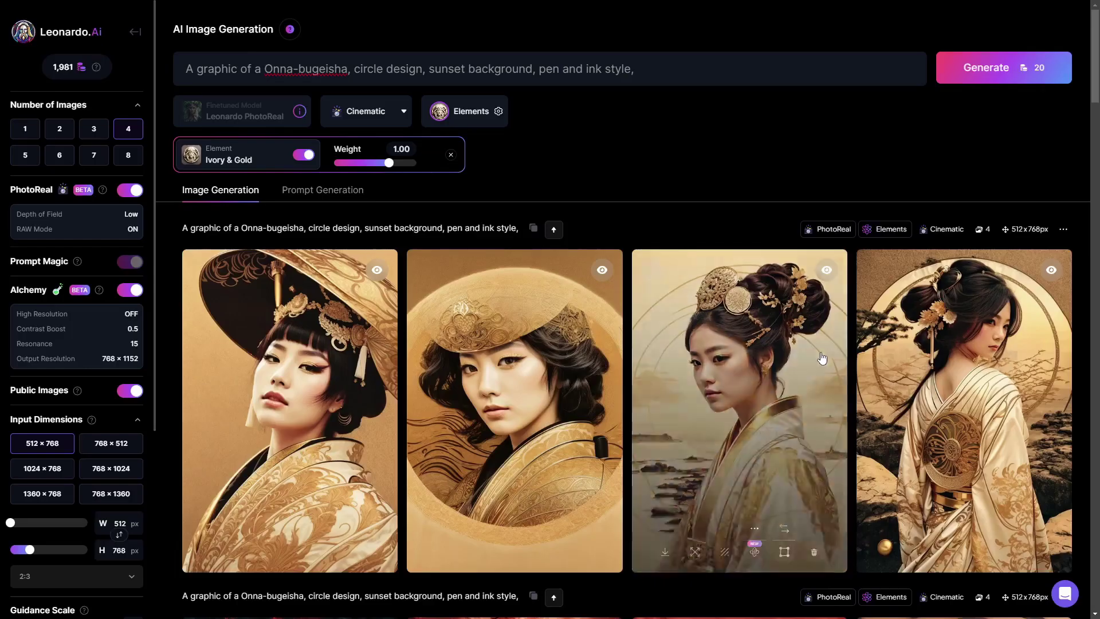
# Compare the Ivory & Gold image set with the earlier Inferno and Crystalline sets.
pyautogui.scroll(-6, 676, 436)
pyautogui.scroll(-7, 676, 436)
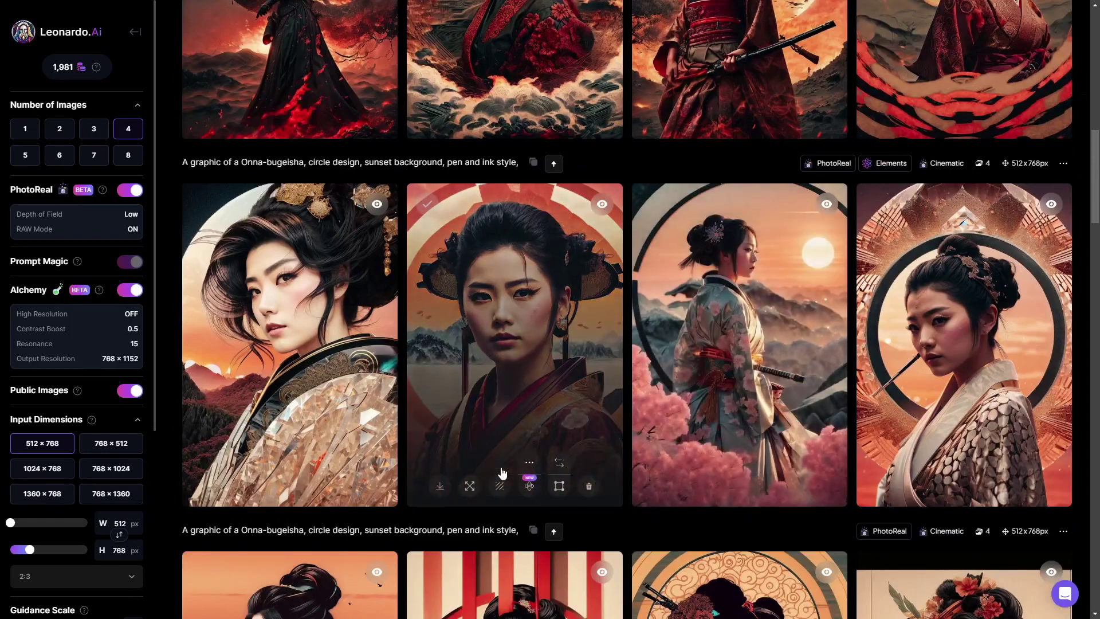
pyautogui.scroll(7, 502, 473)
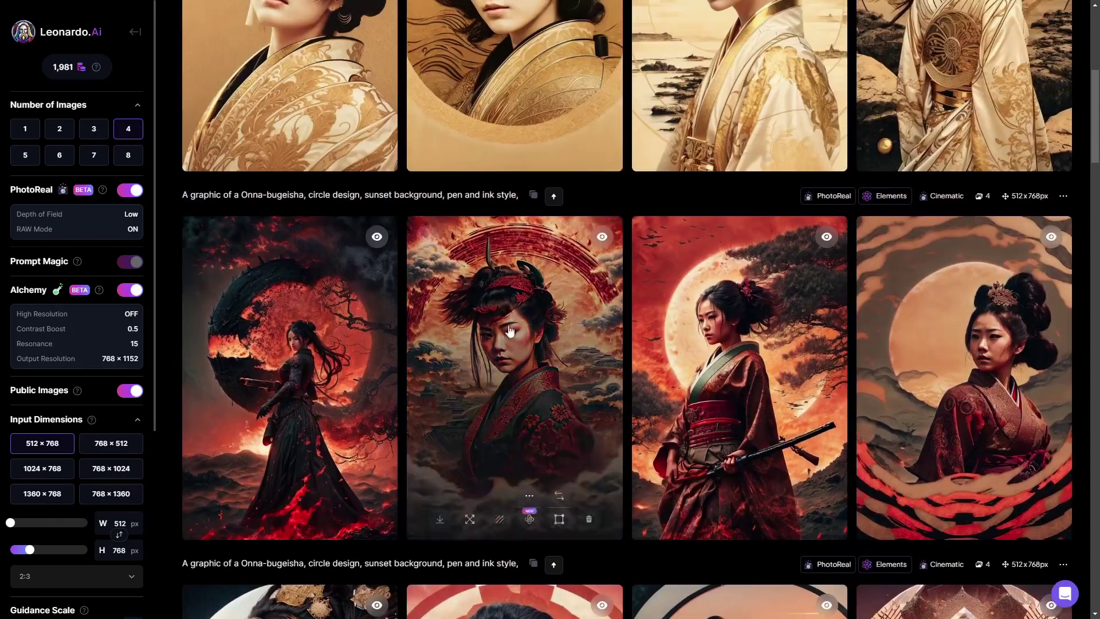
pyautogui.scroll(6, 496, 437)
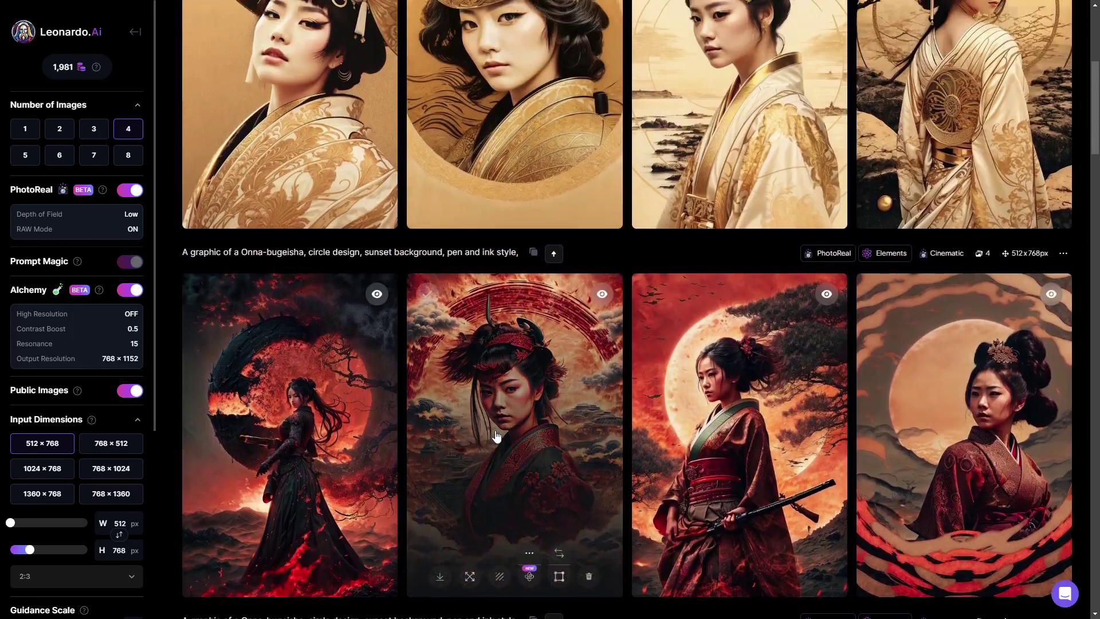
pyautogui.scroll(3, 496, 437)
pyautogui.scroll(-6, 474, 401)
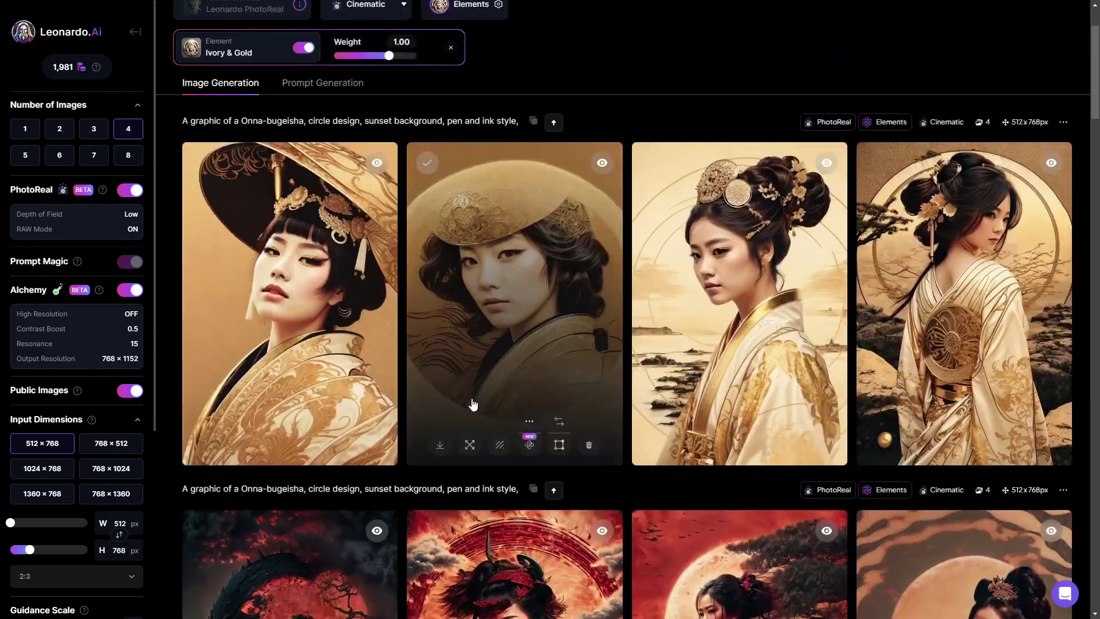
pyautogui.scroll(6, 497, 414)
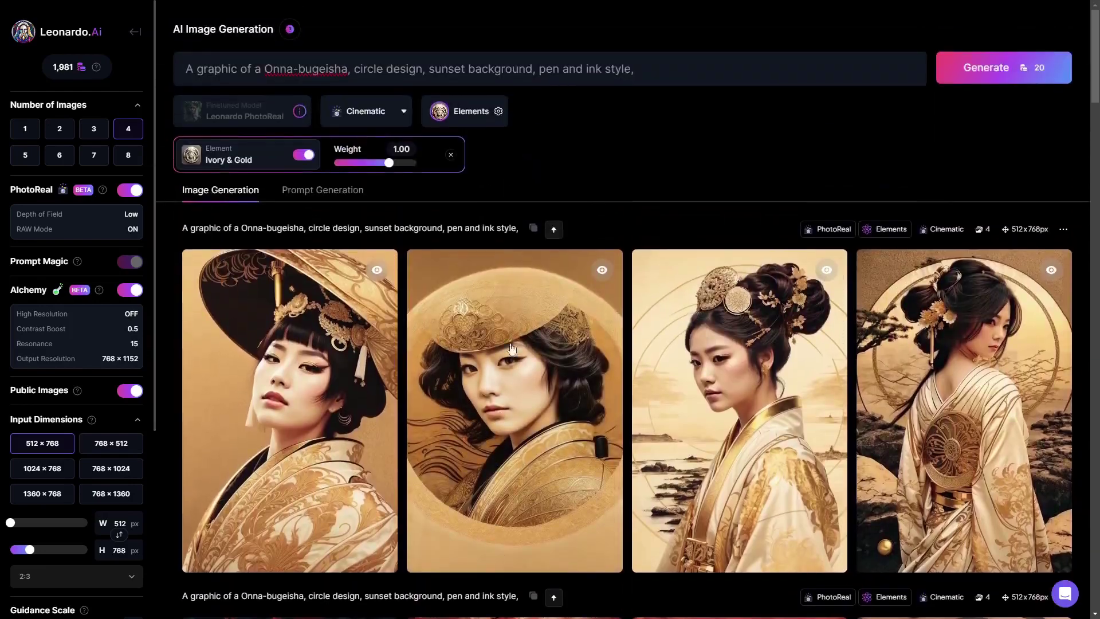
# Add the Inferno element alongside Ivory & Gold and generate an image set that combines both elements.
pyautogui.click(472, 109)
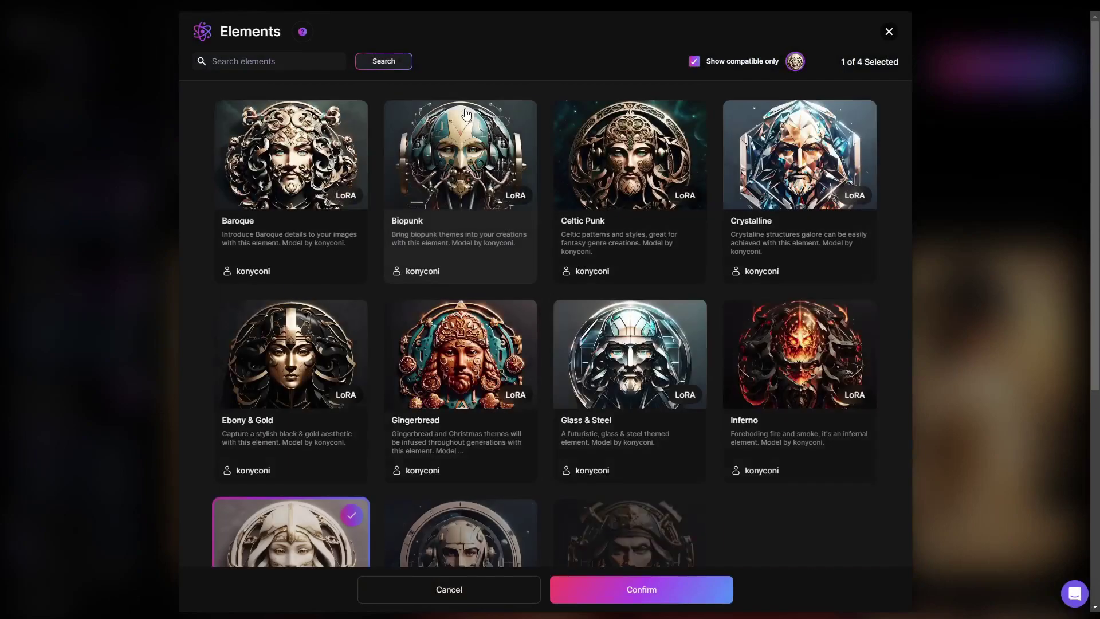
pyautogui.scroll(-5, 791, 361)
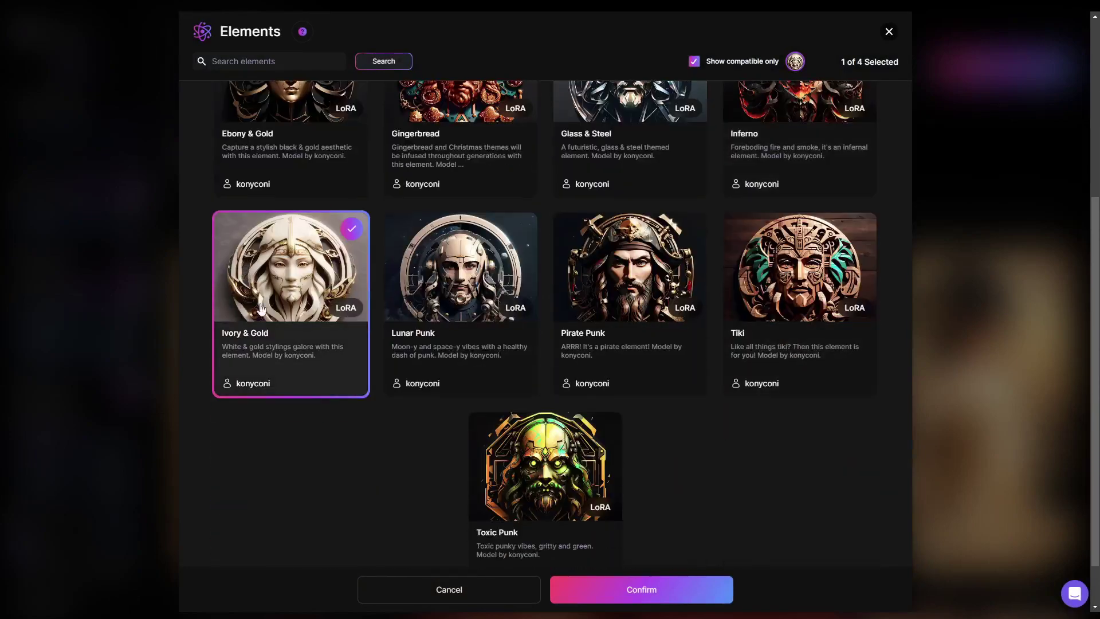
pyautogui.scroll(5, 302, 340)
pyautogui.click(791, 359)
pyautogui.scroll(-4, 654, 319)
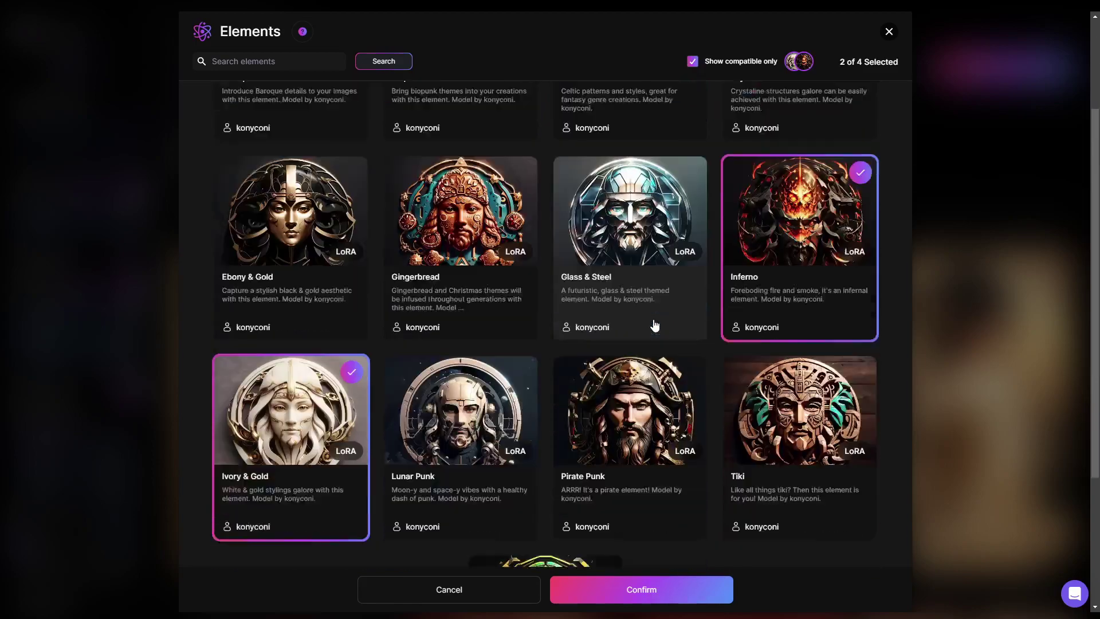
pyautogui.click(648, 590)
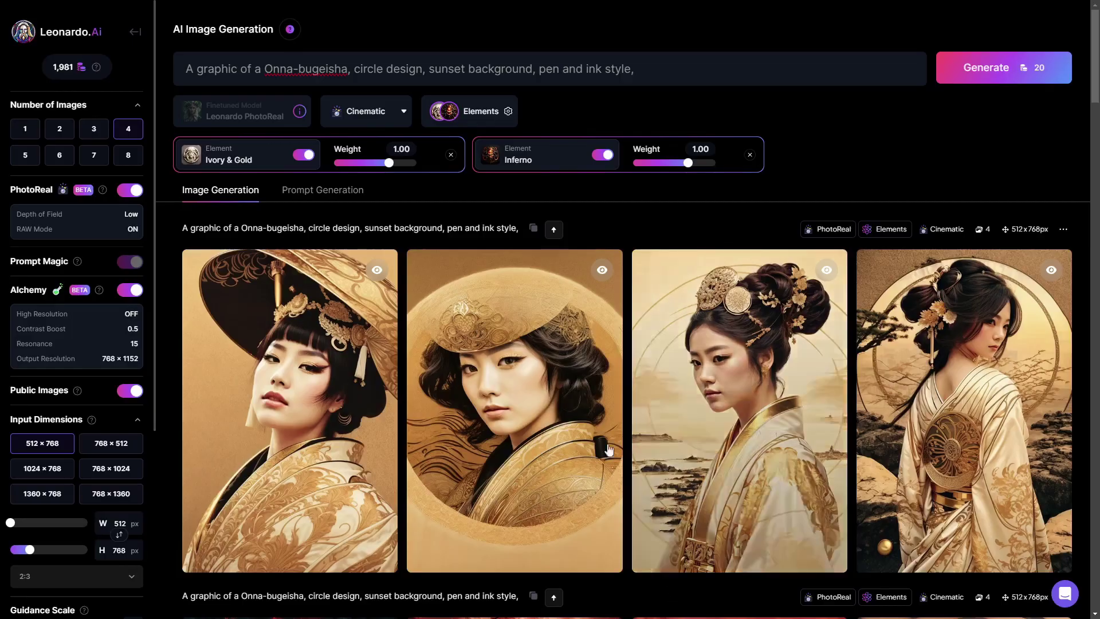
pyautogui.click(951, 77)
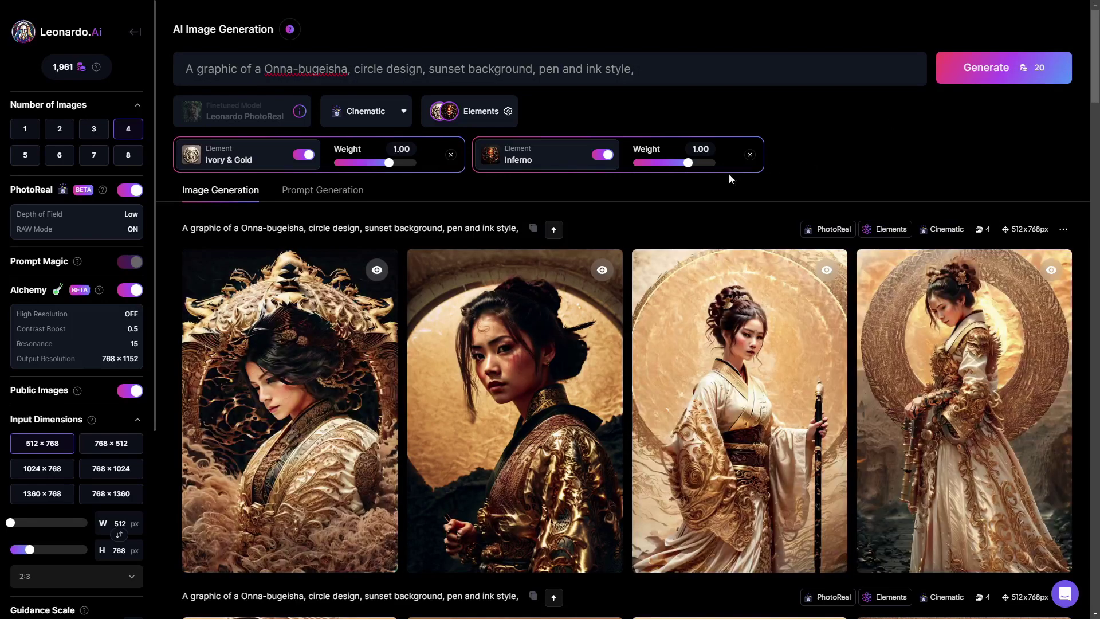
# Examine each of the four images combining Ivory & Gold and Inferno at enlarged size.
pyautogui.scroll(-3, 342, 388)
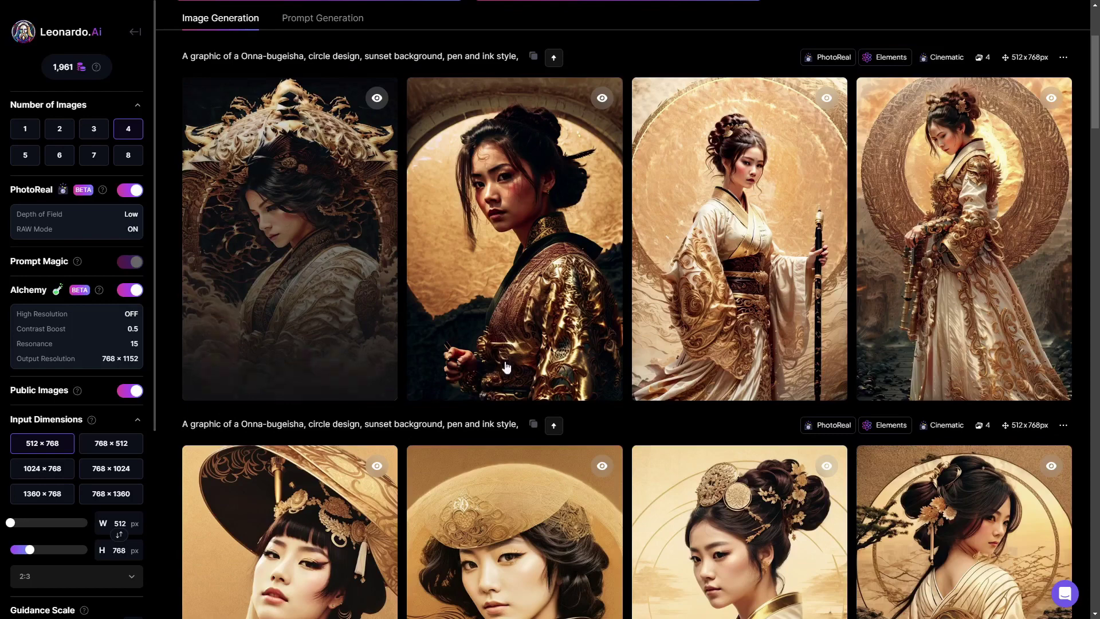
pyautogui.click(331, 269)
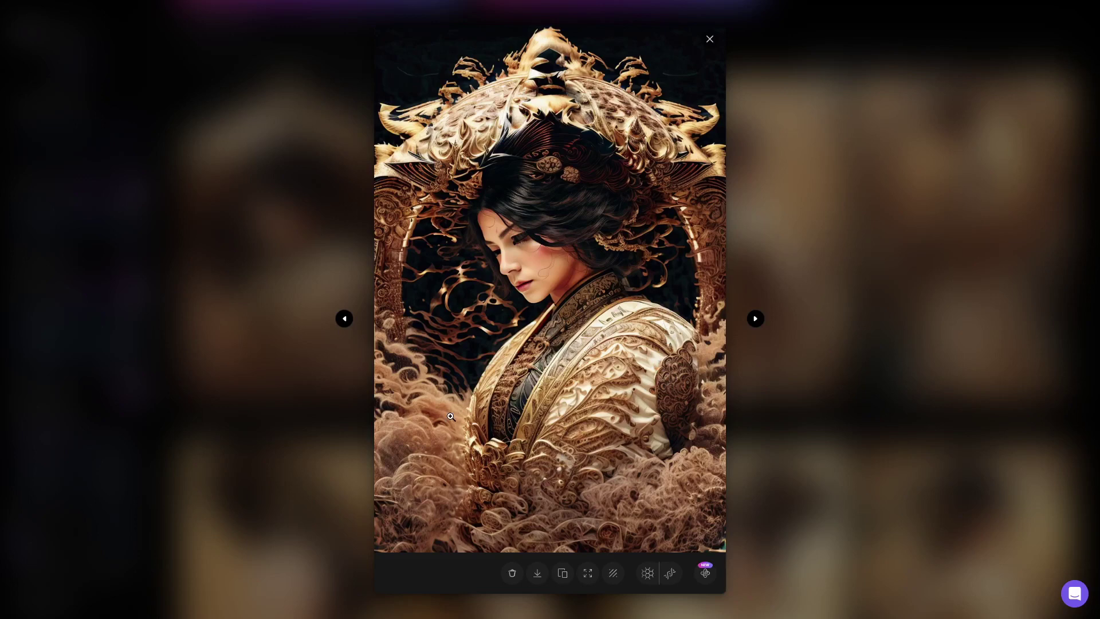
pyautogui.click(755, 320)
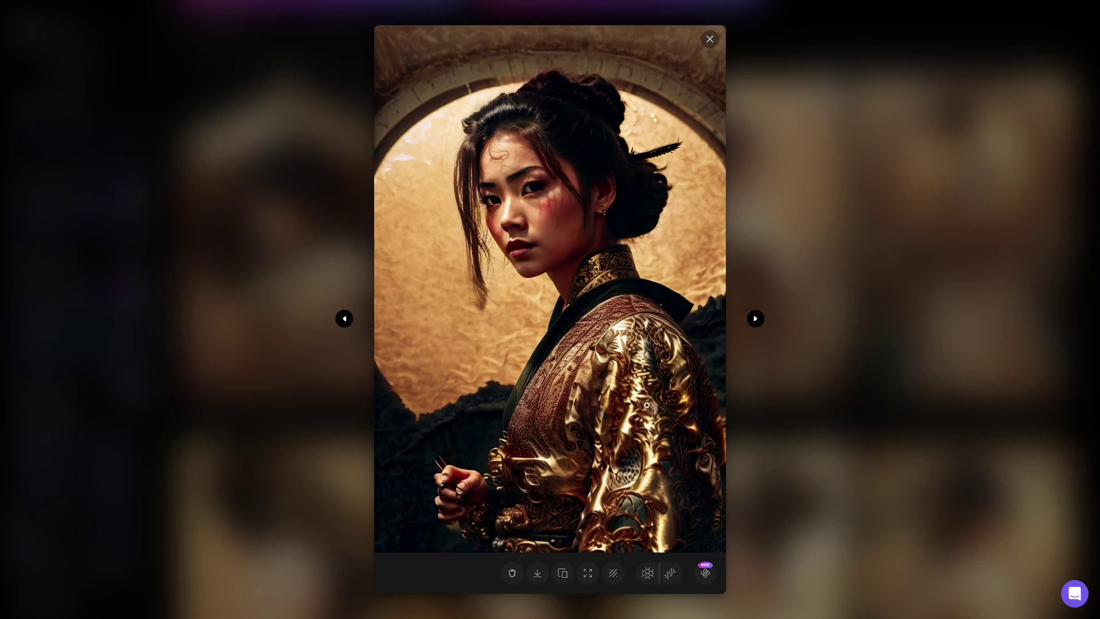
pyautogui.click(756, 320)
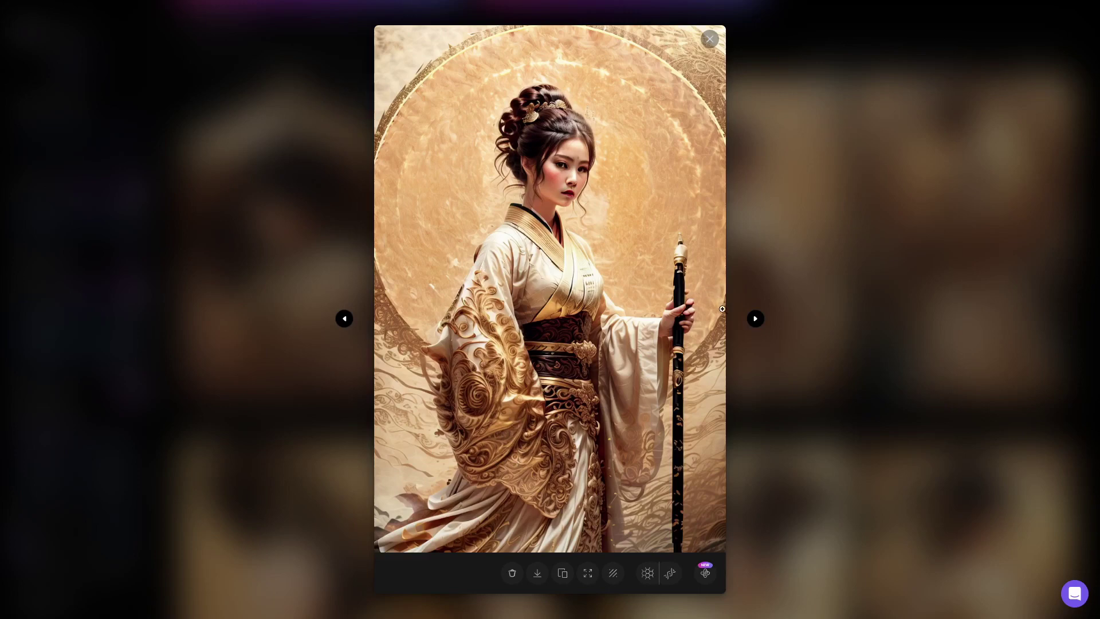
pyautogui.click(756, 319)
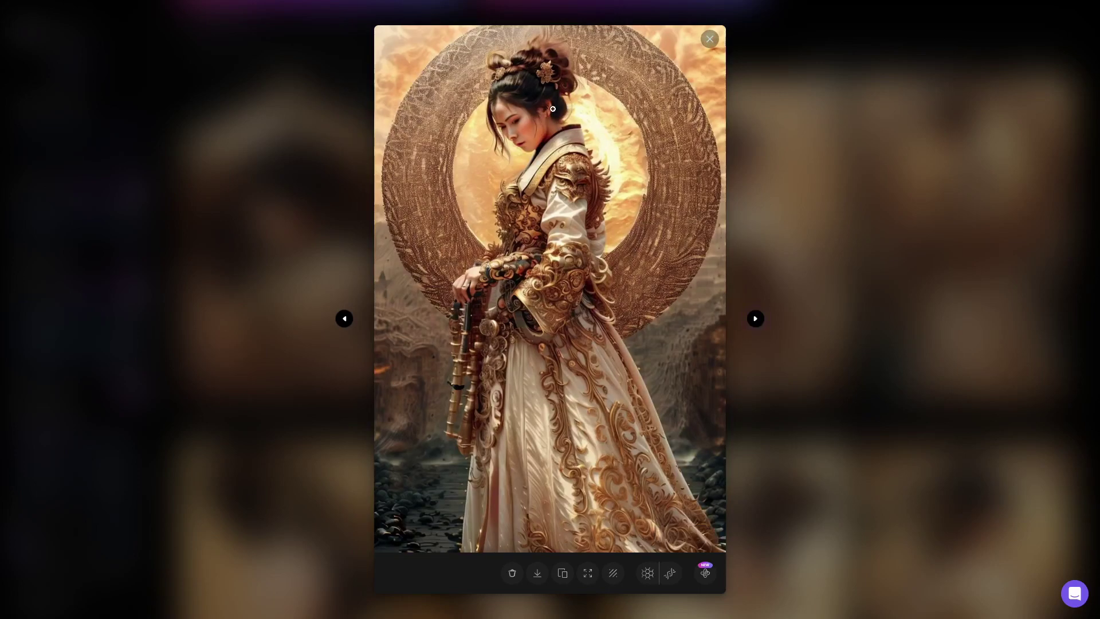
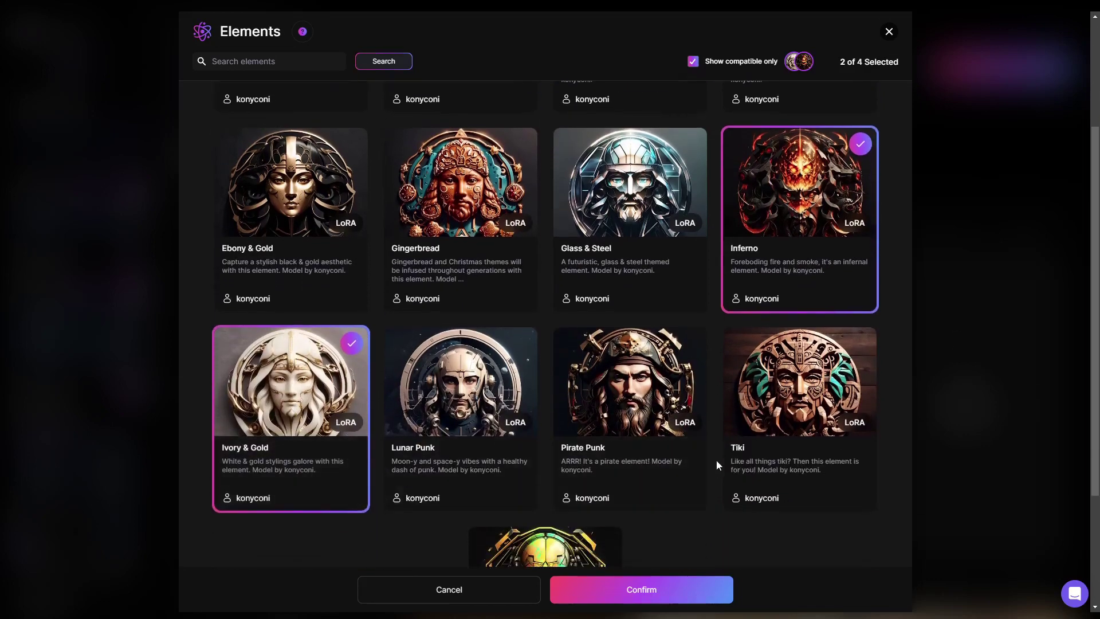
# Add the Glass & Steel and Crystalline elements to Ivory & Gold and Inferno, and generate an image set from the unchanged prompt.
pyautogui.scroll(2, 716, 459)
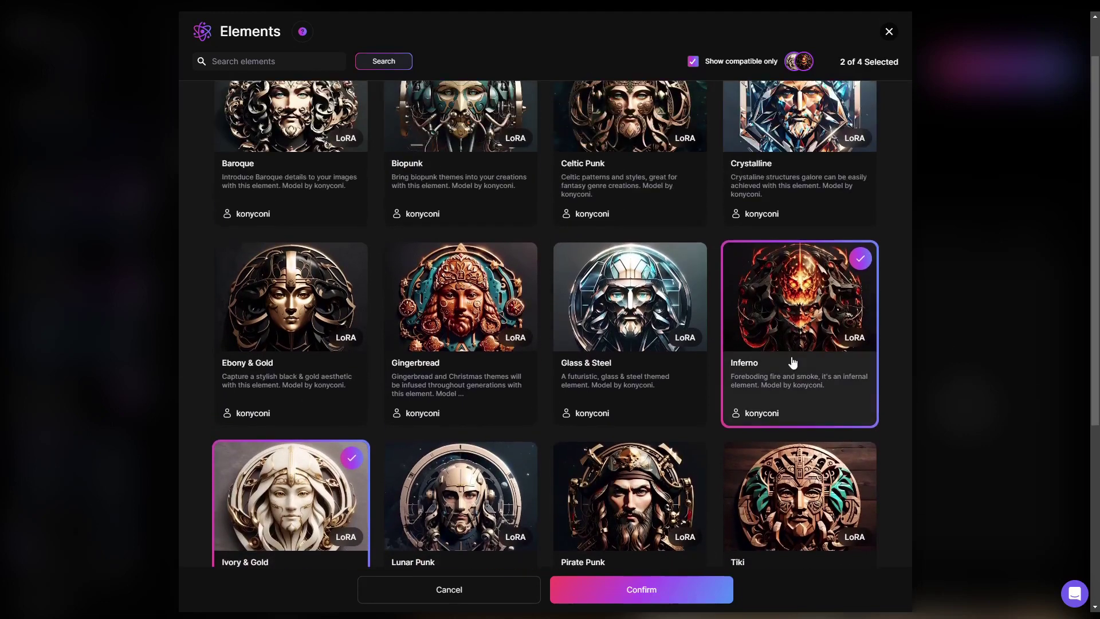
pyautogui.click(604, 299)
pyautogui.scroll(1, 602, 304)
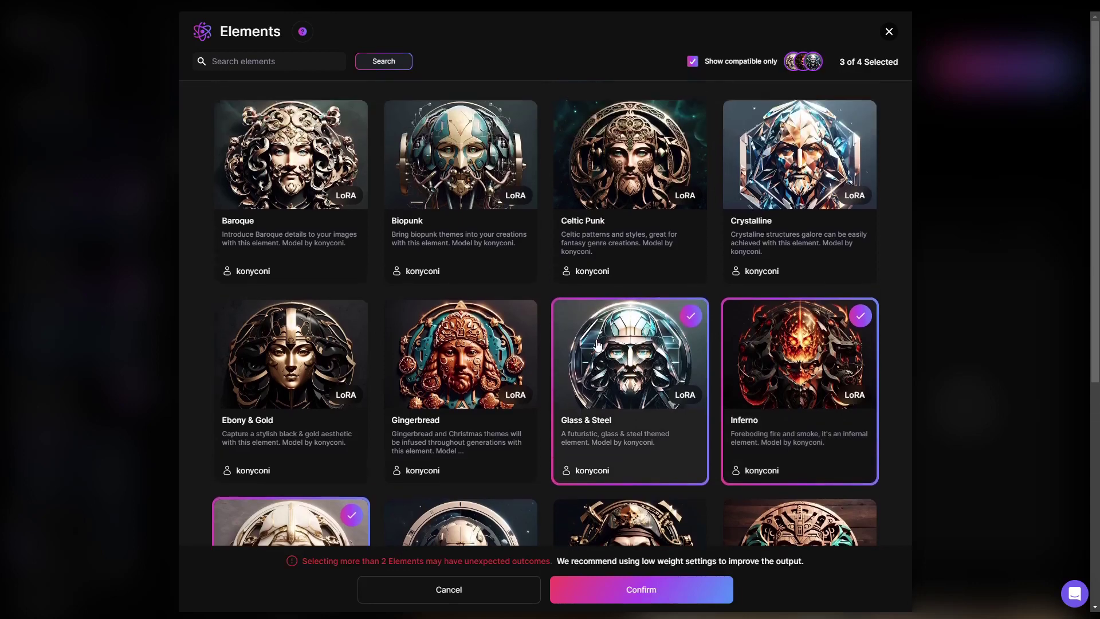
pyautogui.click(791, 192)
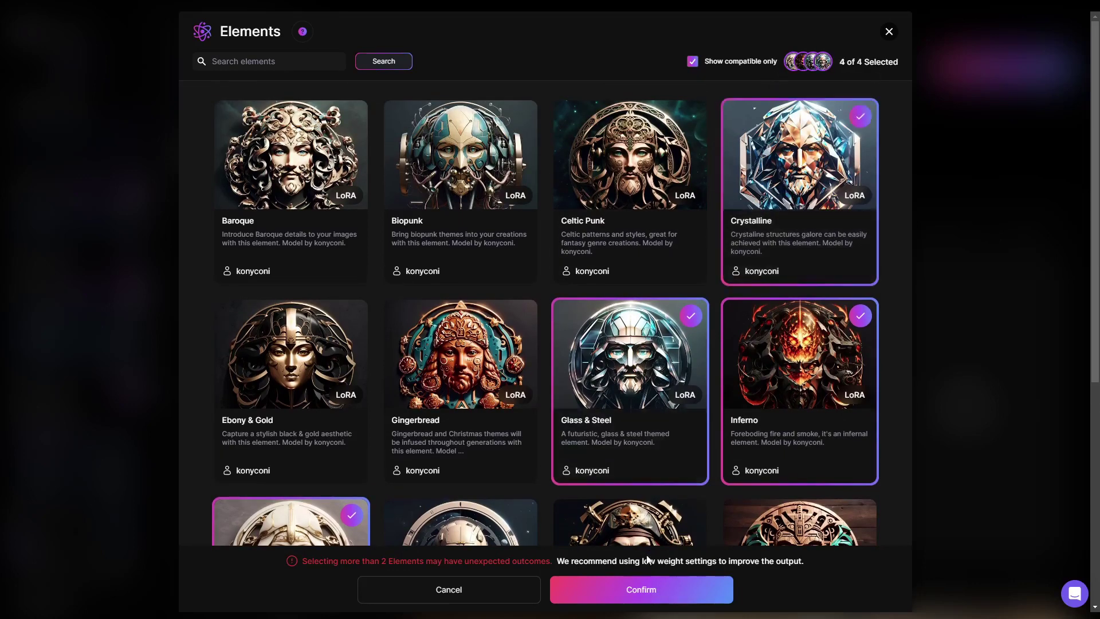
pyautogui.click(641, 596)
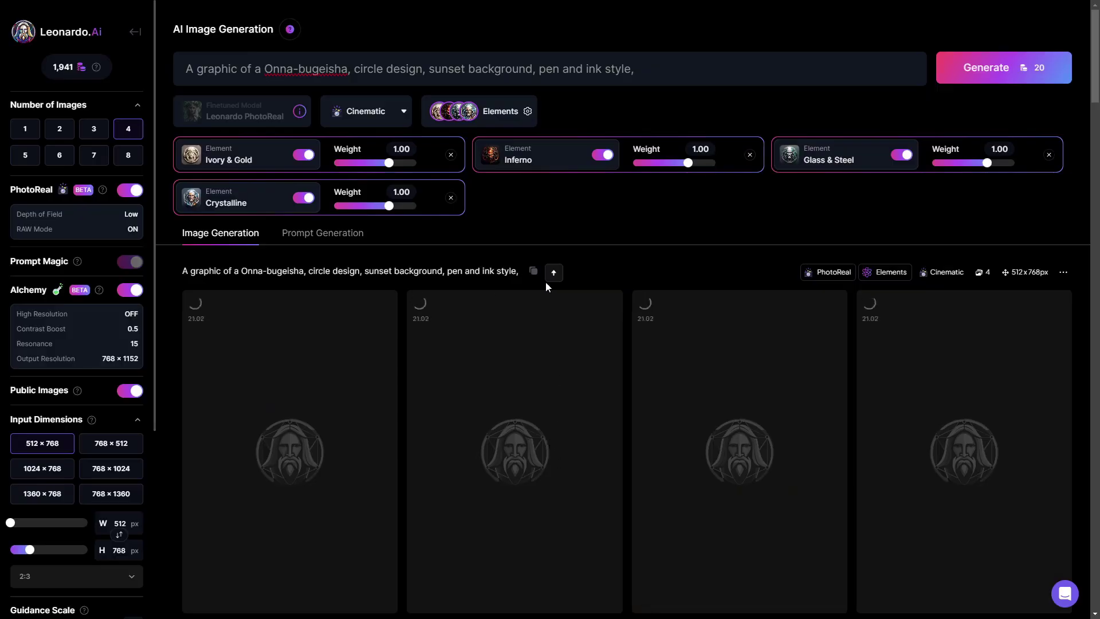
pyautogui.click(983, 68)
# Compare the newer Ivory & Gold and Inferno set with the previous one and examine its four images at enlarged size.
pyautogui.scroll(-3, 606, 382)
pyautogui.scroll(-5, 605, 383)
pyautogui.scroll(4, 347, 393)
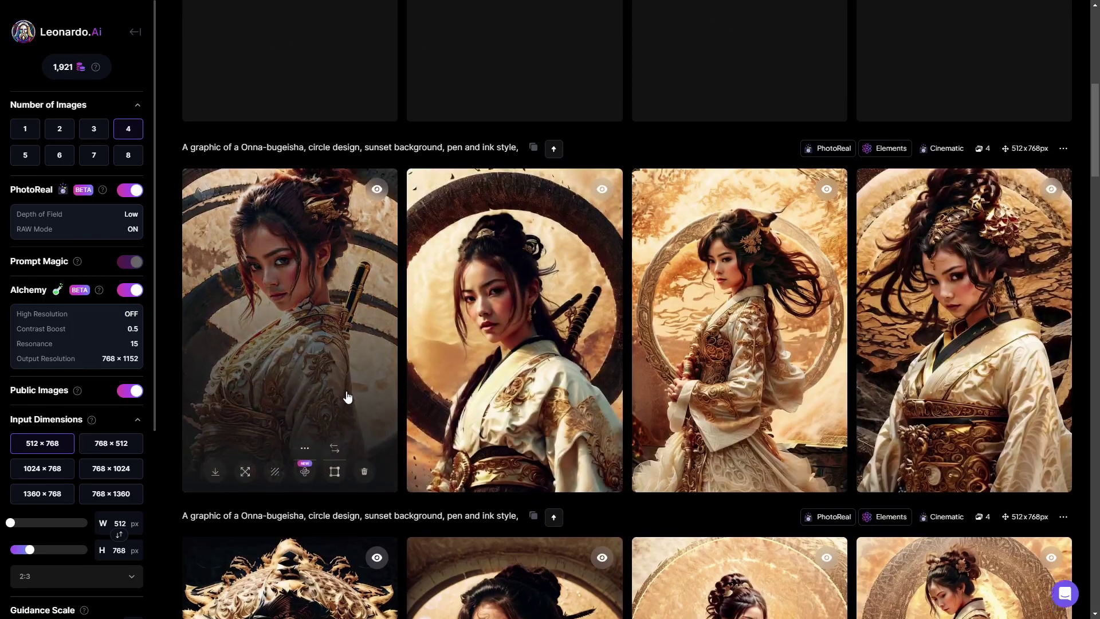
pyautogui.scroll(-4, 624, 329)
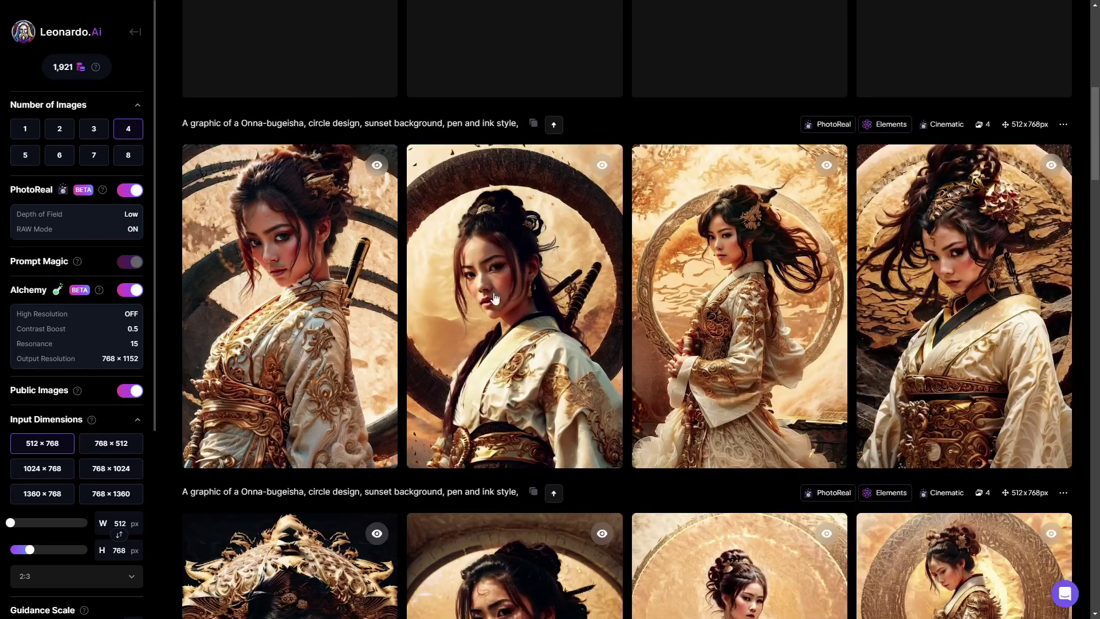
pyautogui.scroll(-3, 314, 315)
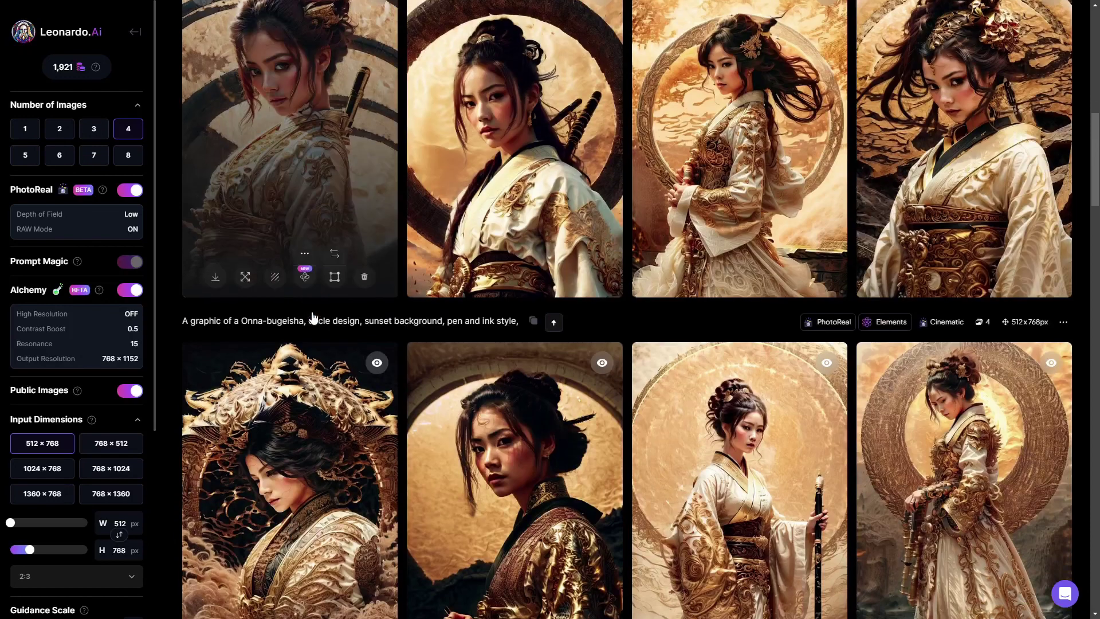
pyautogui.scroll(3, 333, 246)
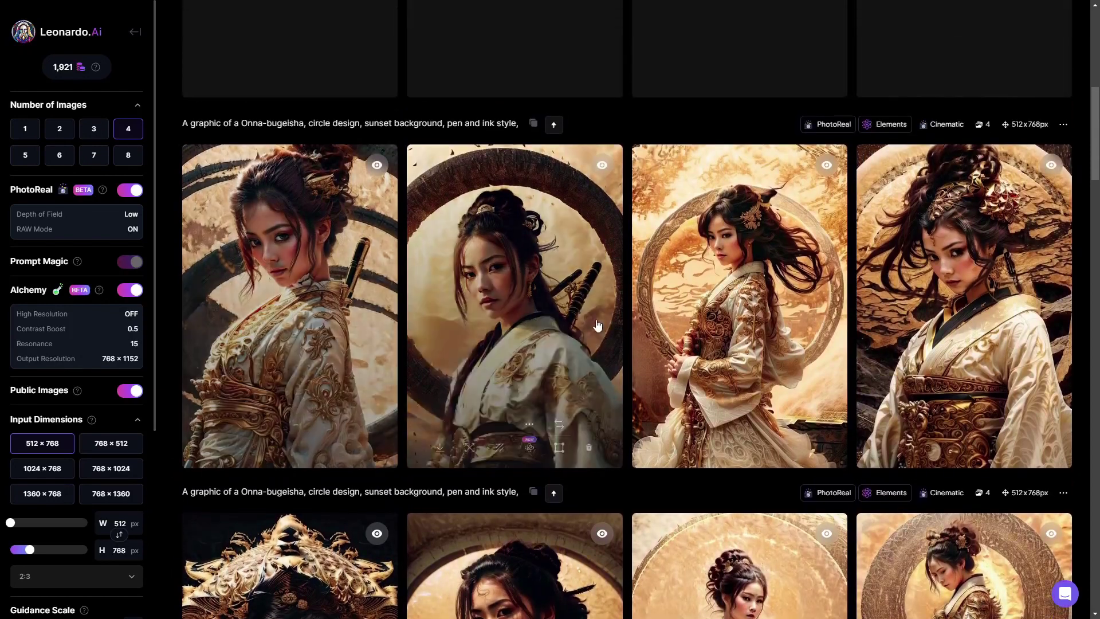
pyautogui.click(289, 299)
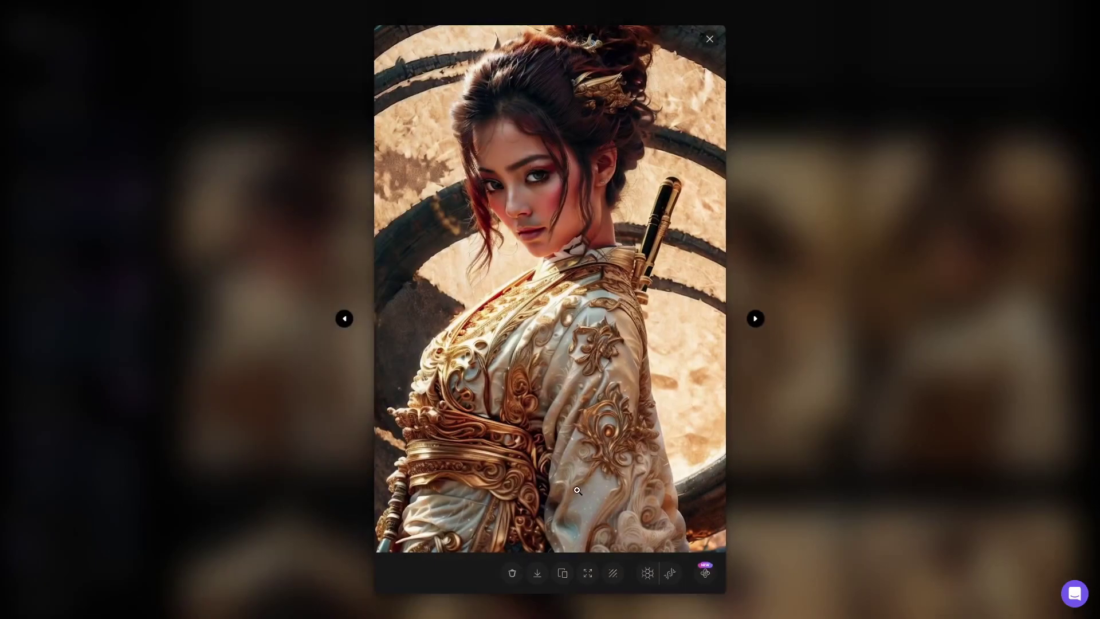
pyautogui.click(756, 320)
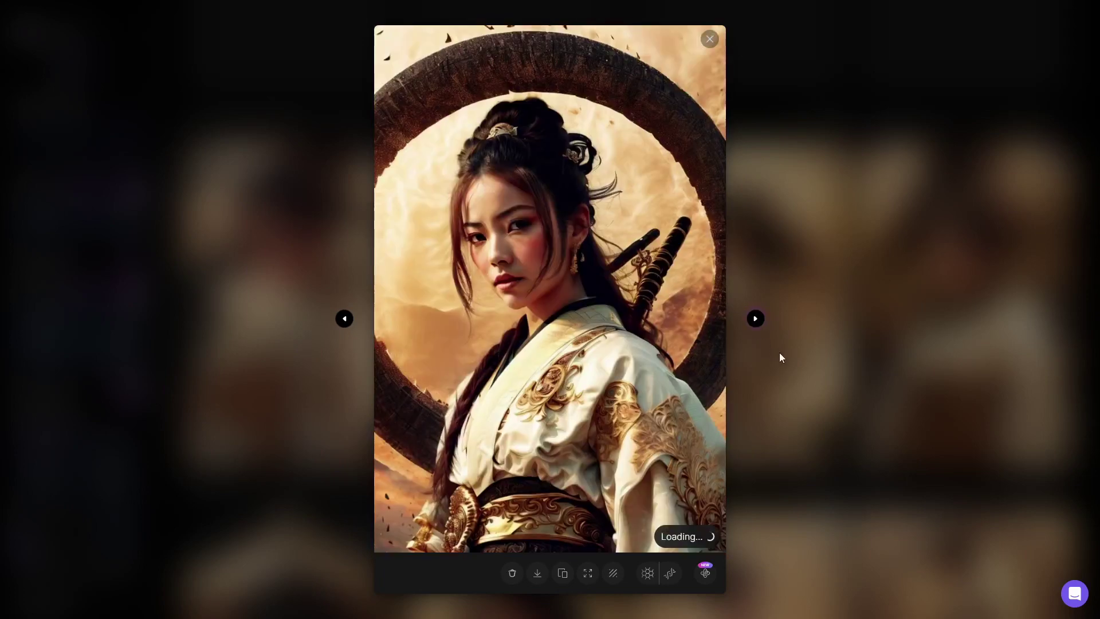
pyautogui.click(756, 319)
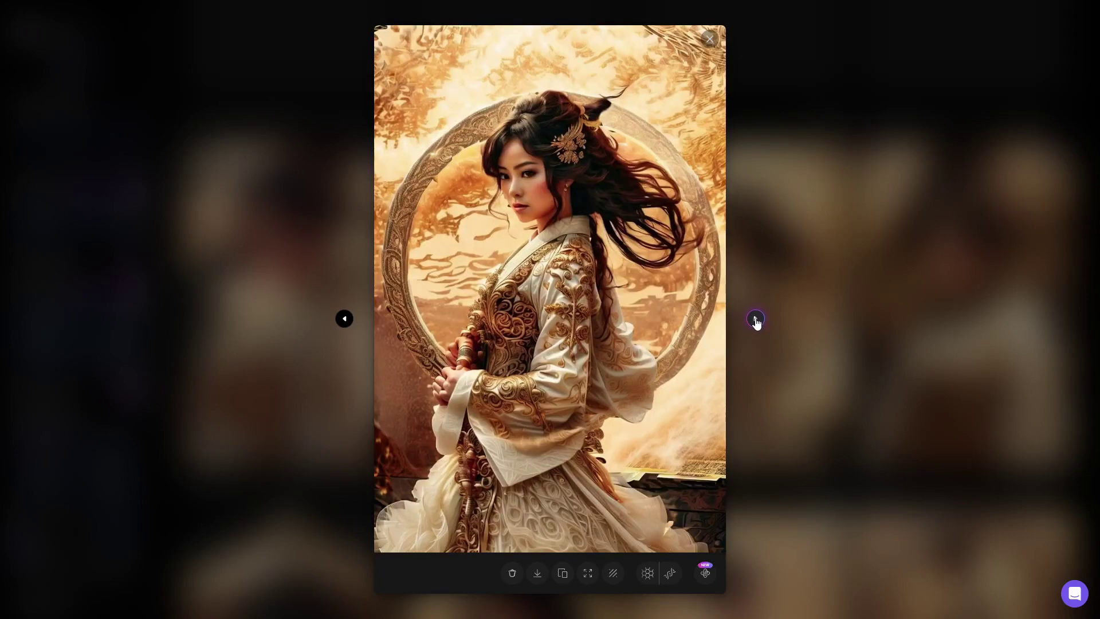
pyautogui.click(756, 320)
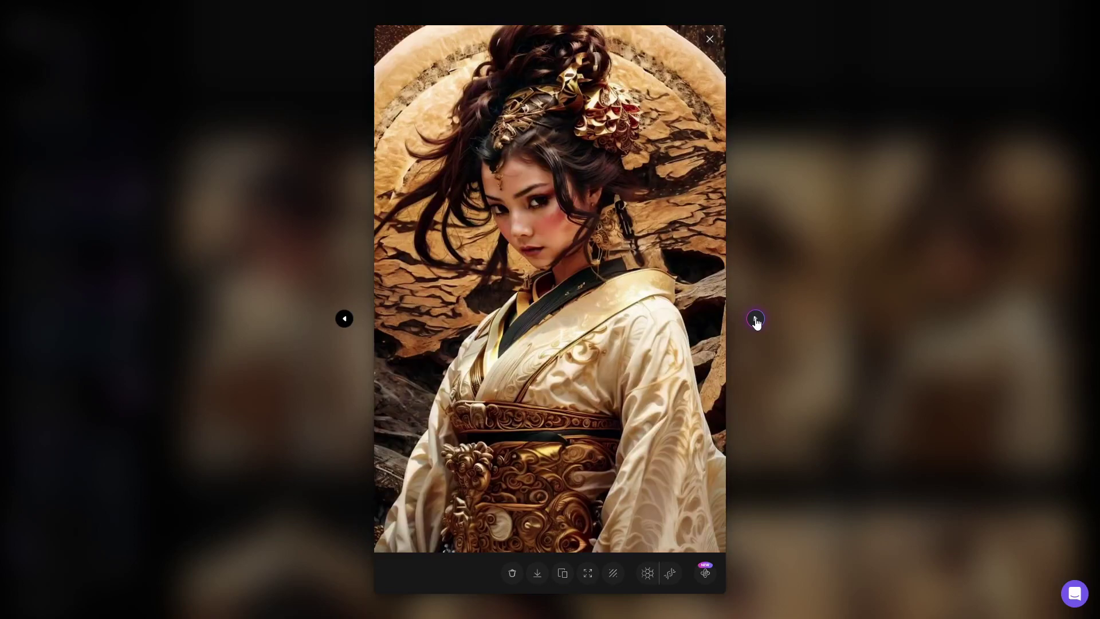
pyautogui.click(816, 231)
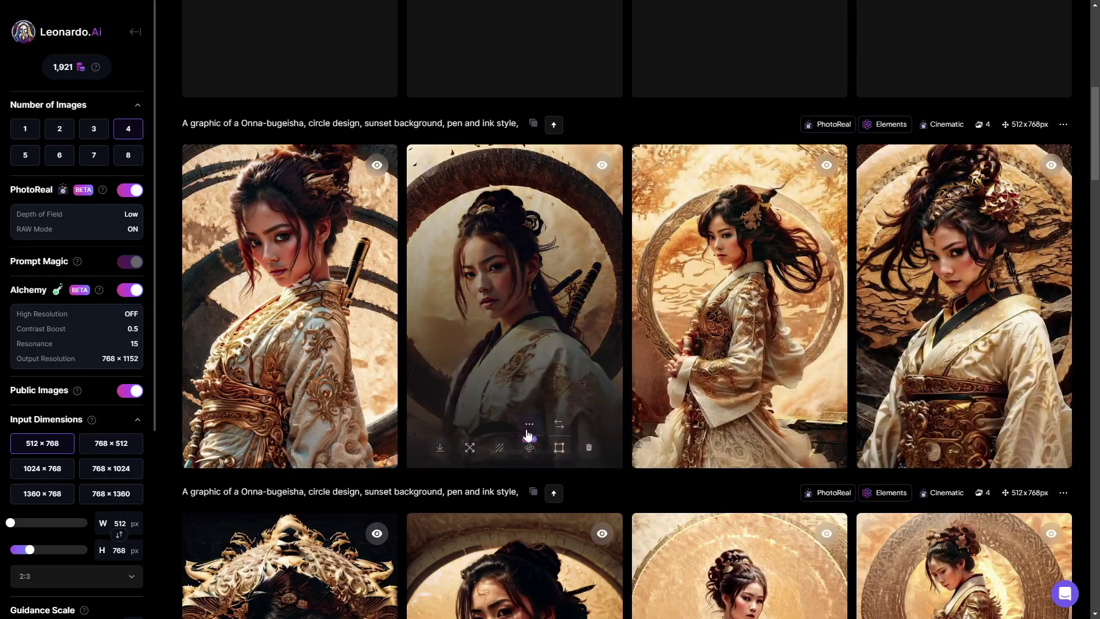
# Examine each of the images generated with all four elements at enlarged size.
pyautogui.scroll(-5, 528, 434)
pyautogui.scroll(6, 504, 467)
pyautogui.scroll(5, 505, 471)
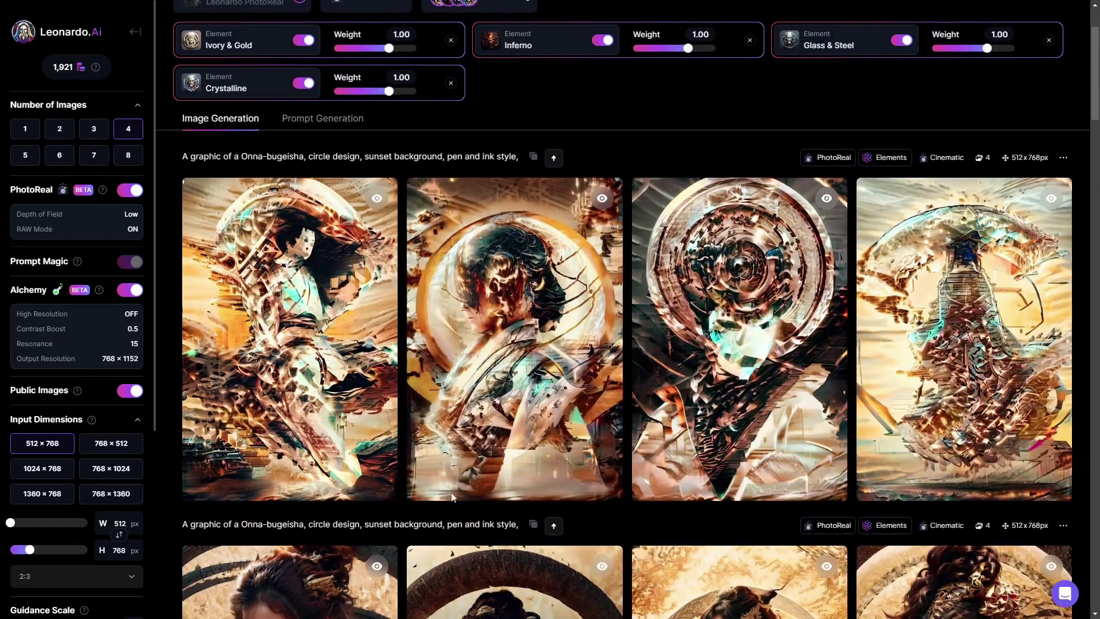
pyautogui.click(333, 263)
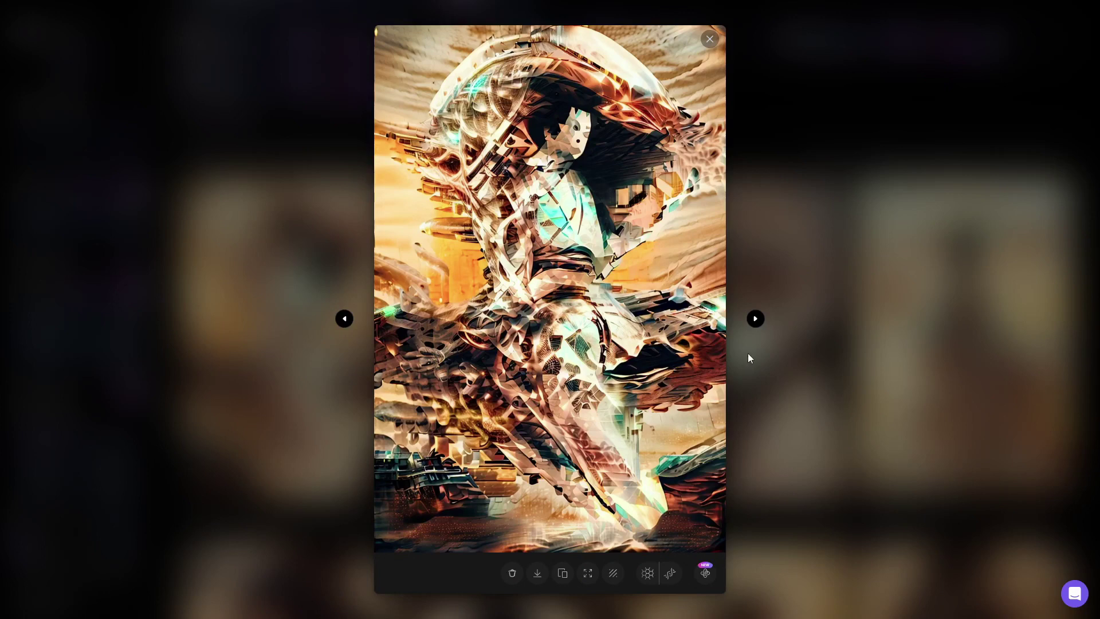
pyautogui.click(755, 319)
pyautogui.click(756, 319)
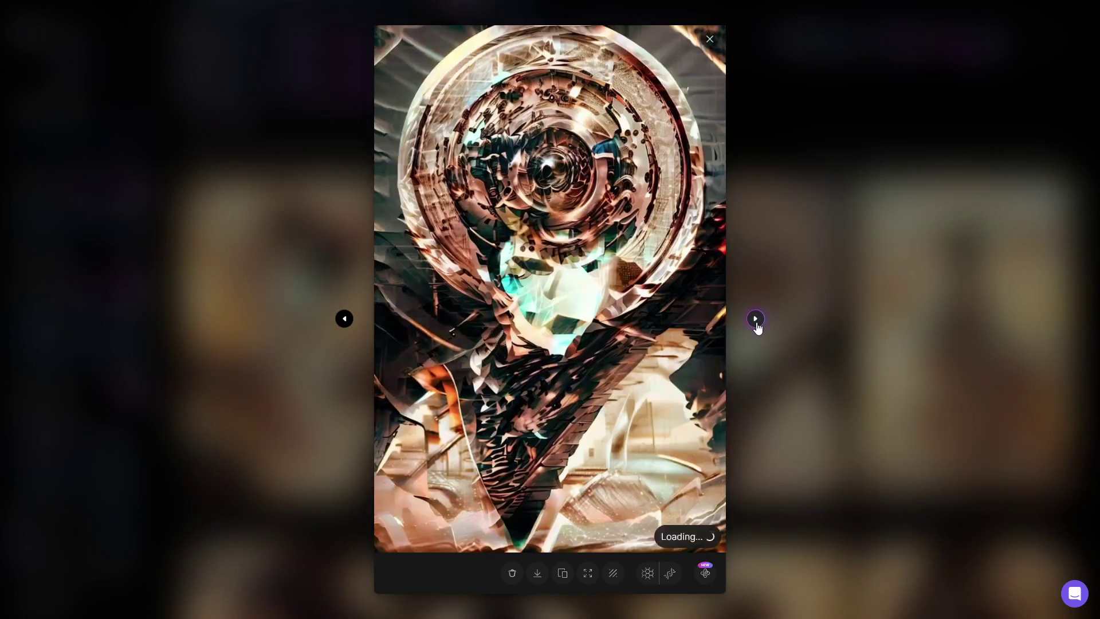
pyautogui.click(756, 319)
pyautogui.click(756, 322)
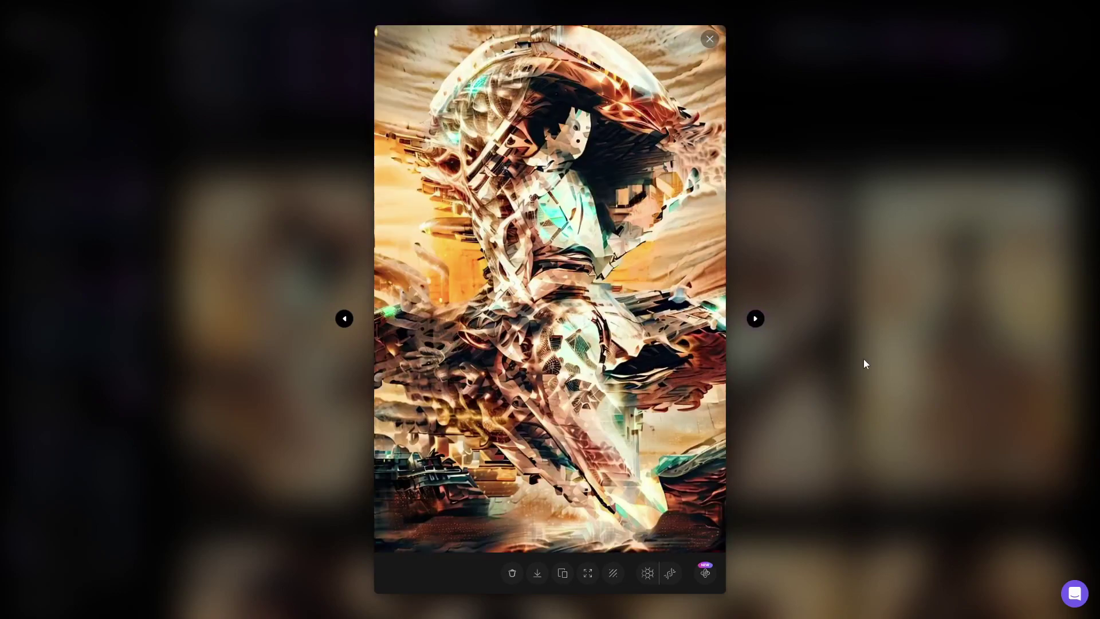
pyautogui.click(864, 365)
# Review the element selection's advice on weight settings when more than two elements are combined.
pyautogui.scroll(2, 460, 360)
pyautogui.scroll(2, 460, 359)
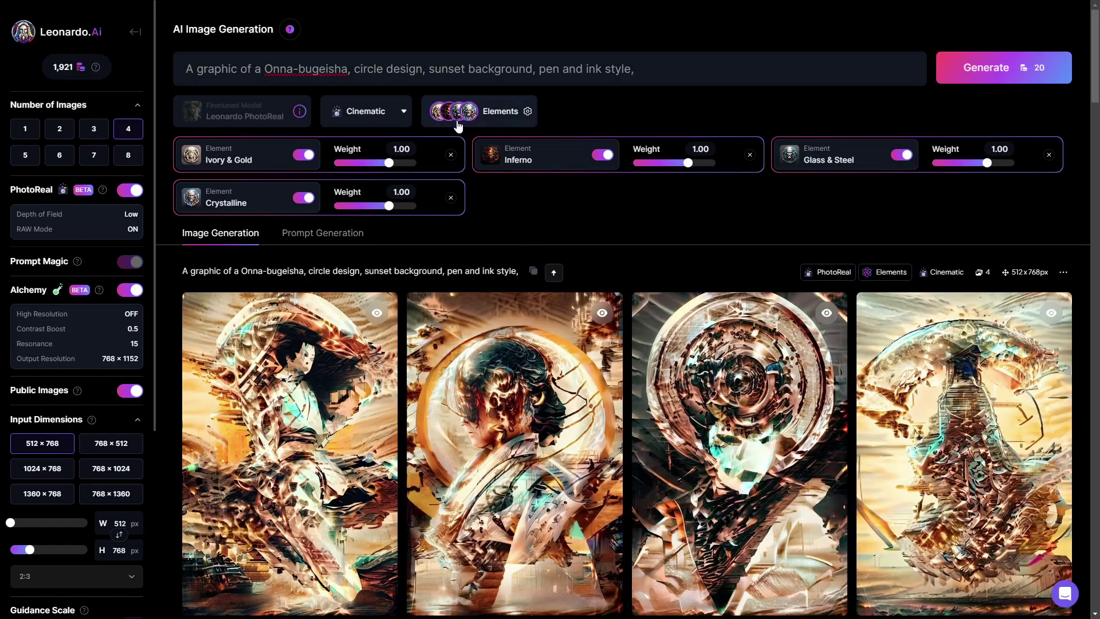
pyautogui.click(474, 113)
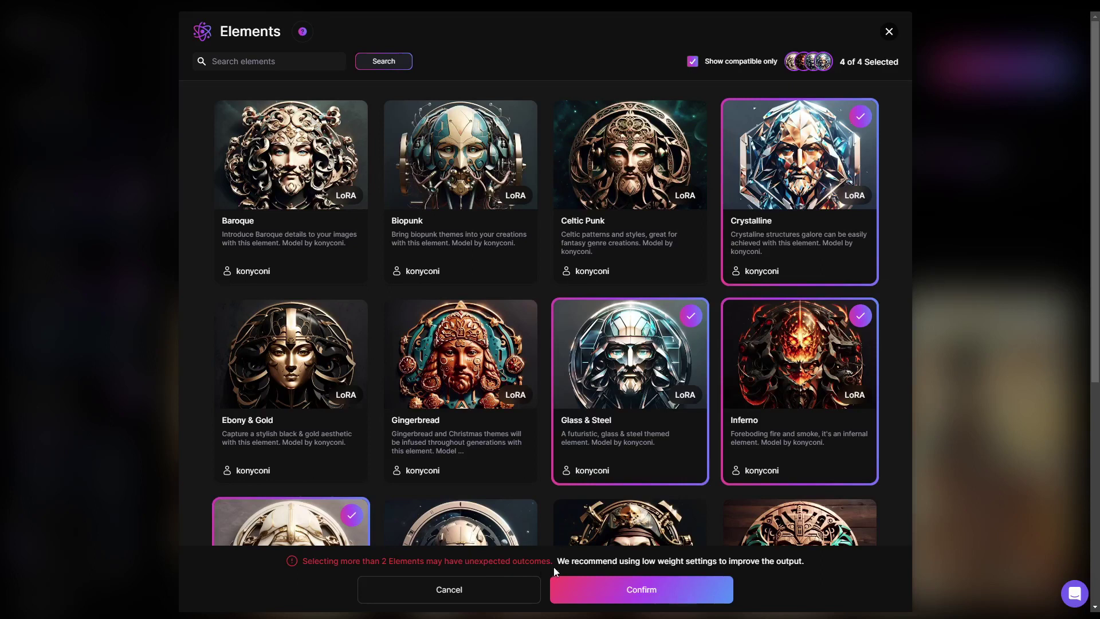
pyautogui.moveTo(582, 564); pyautogui.dragTo(829, 566)
pyautogui.click(828, 566)
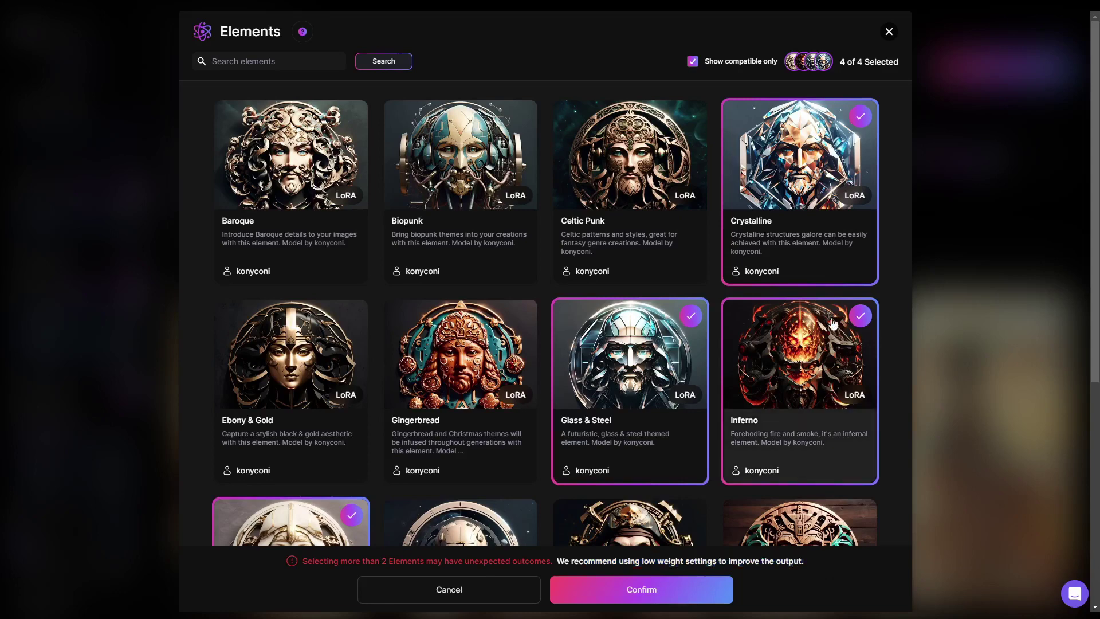
pyautogui.click(888, 32)
# Set the weights to Crystalline 0.30, Glass & Steel 0.10, Ivory & Gold 1.60 and Inferno 0.50, and generate another image set.
pyautogui.scroll(-5, 606, 451)
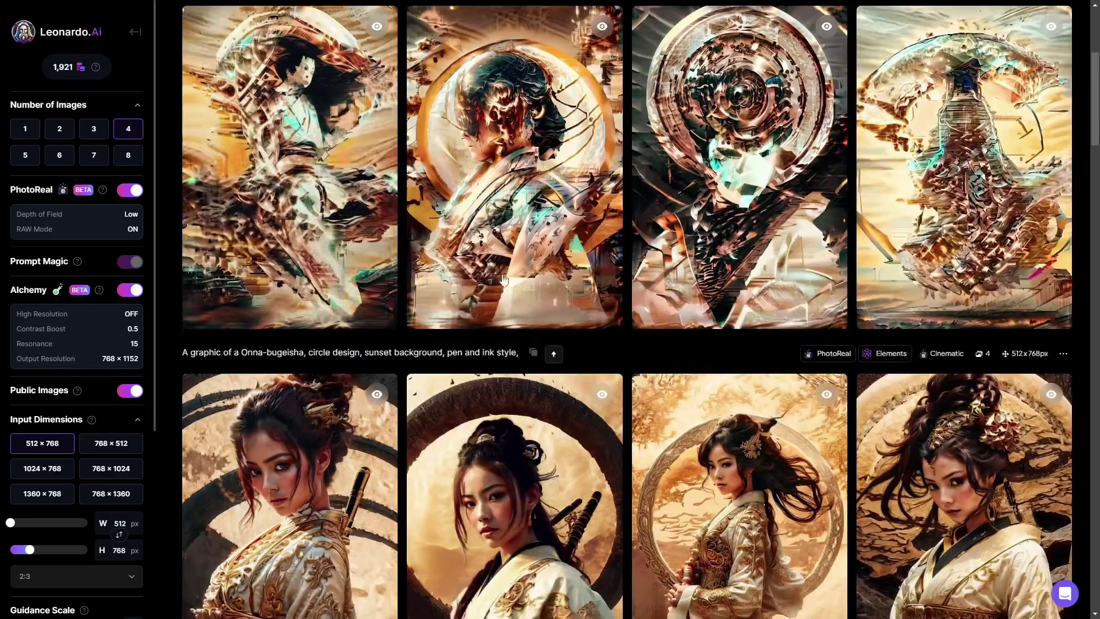
pyautogui.scroll(5, 606, 451)
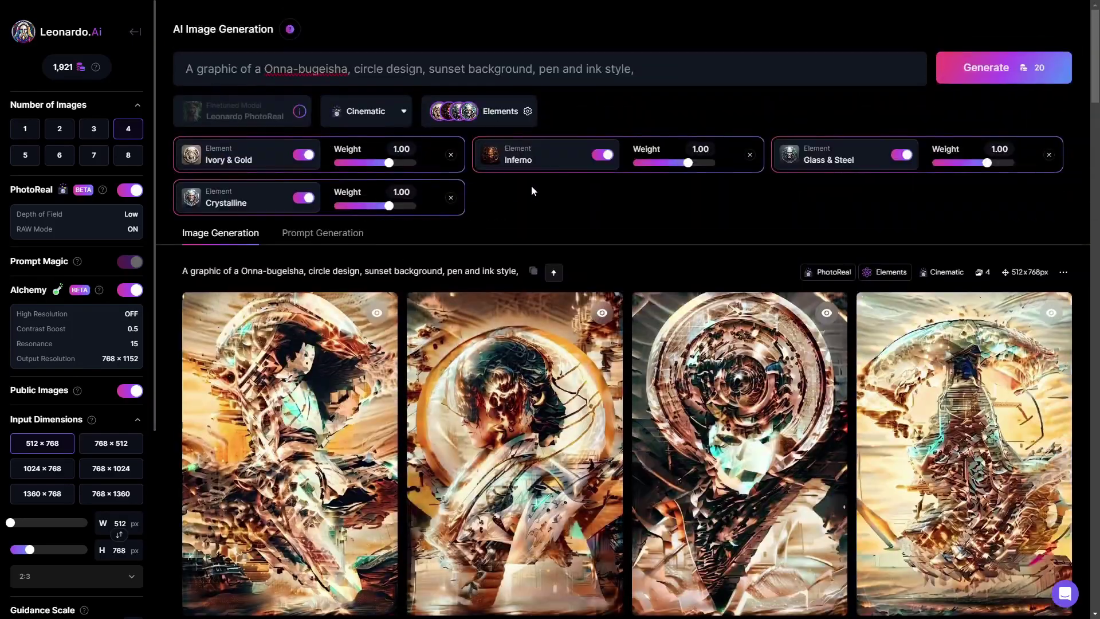
pyautogui.moveTo(389, 207)
pyautogui.mouseDown()
pyautogui.moveTo(356, 209)
pyautogui.moveTo(371, 210)
pyautogui.mouseUp()
pyautogui.moveTo(986, 164); pyautogui.dragTo(963, 166)
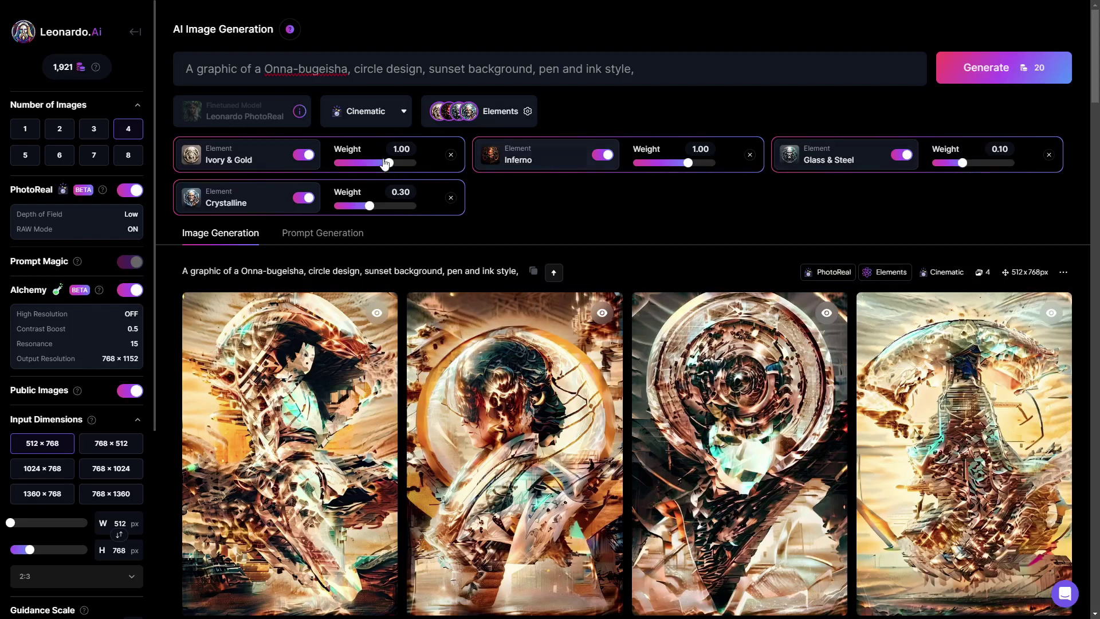
pyautogui.moveTo(389, 164); pyautogui.dragTo(406, 166)
pyautogui.moveTo(689, 167); pyautogui.dragTo(674, 167)
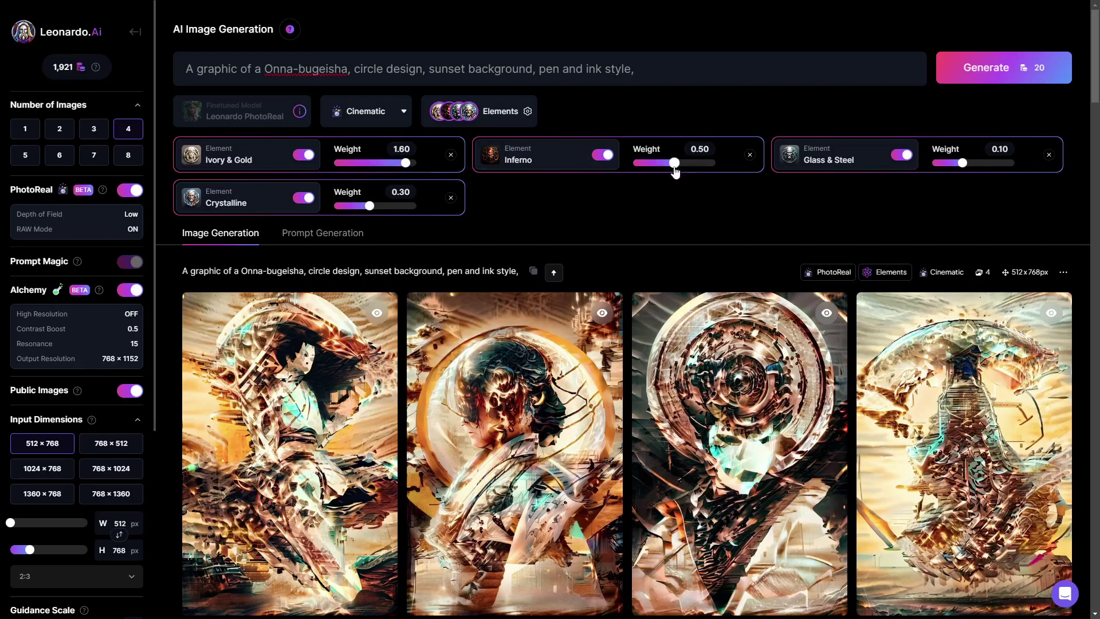
pyautogui.click(993, 76)
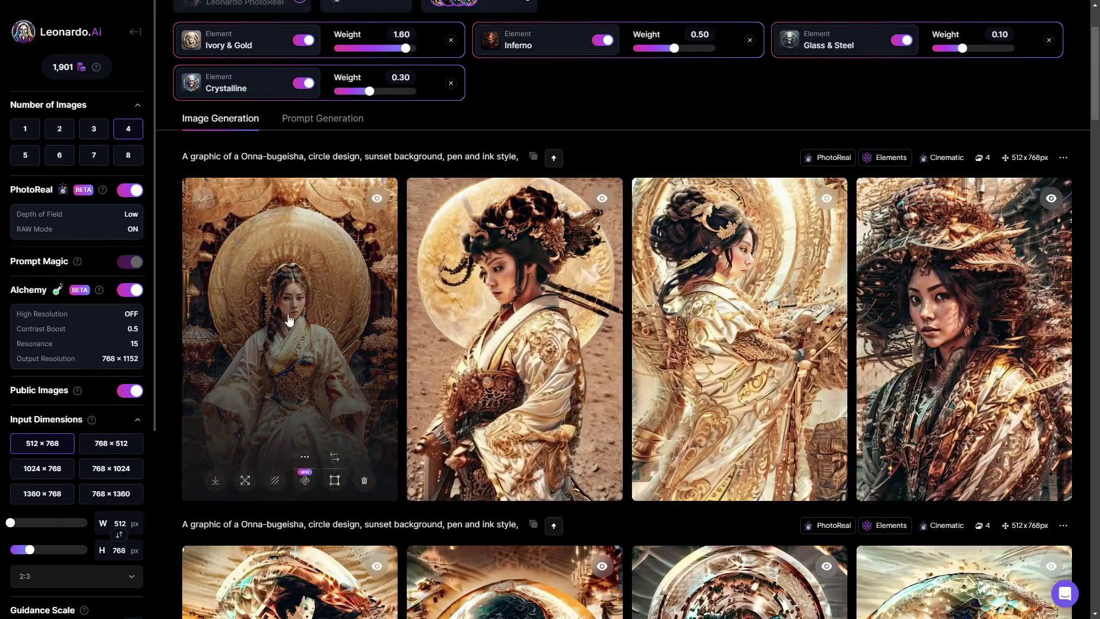
# Examine each of the four images generated with the adjusted element weights at enlarged size.
pyautogui.click(294, 314)
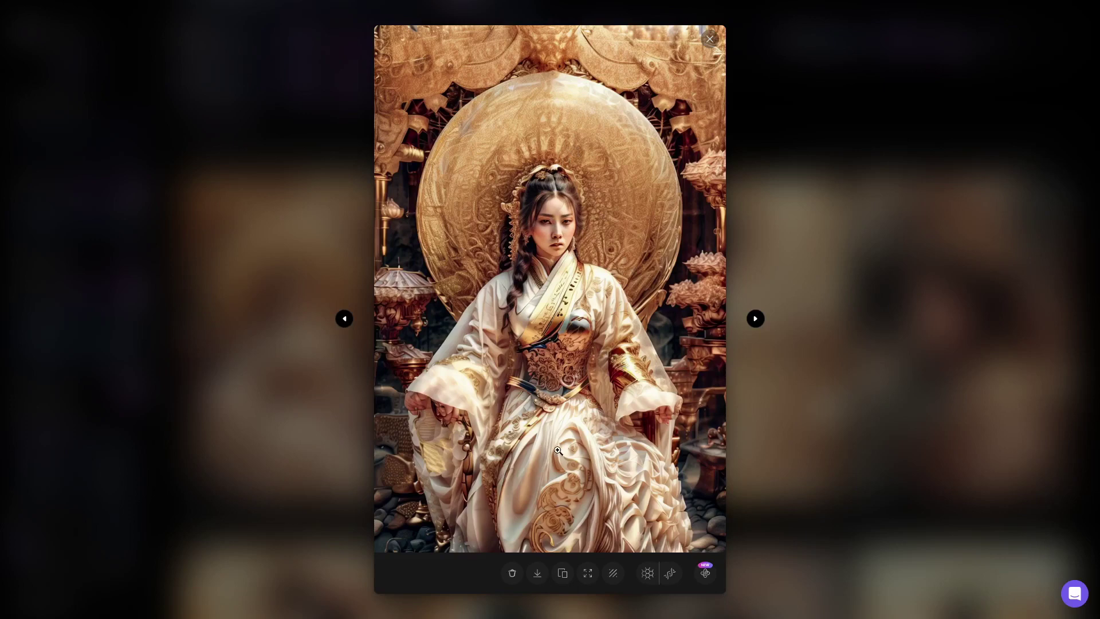
pyautogui.click(755, 319)
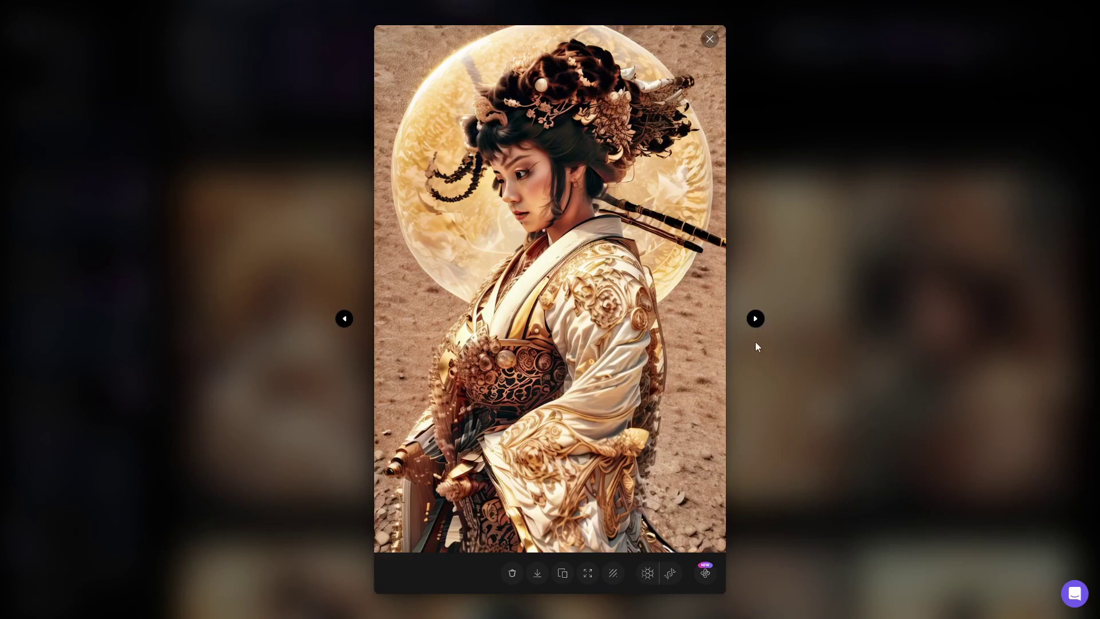
pyautogui.click(756, 319)
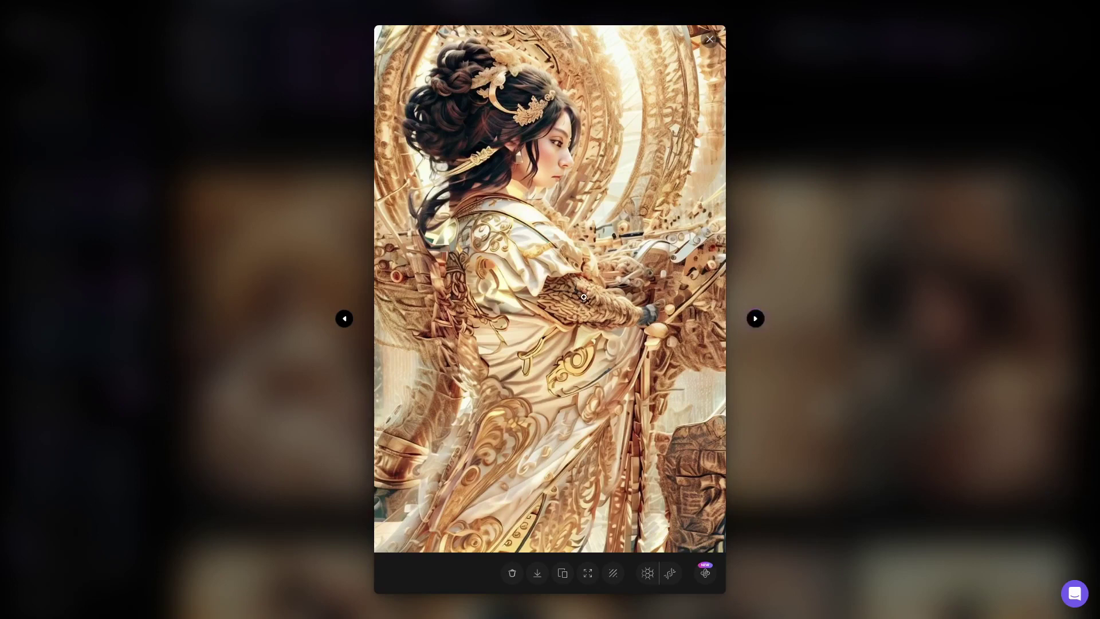
pyautogui.click(756, 319)
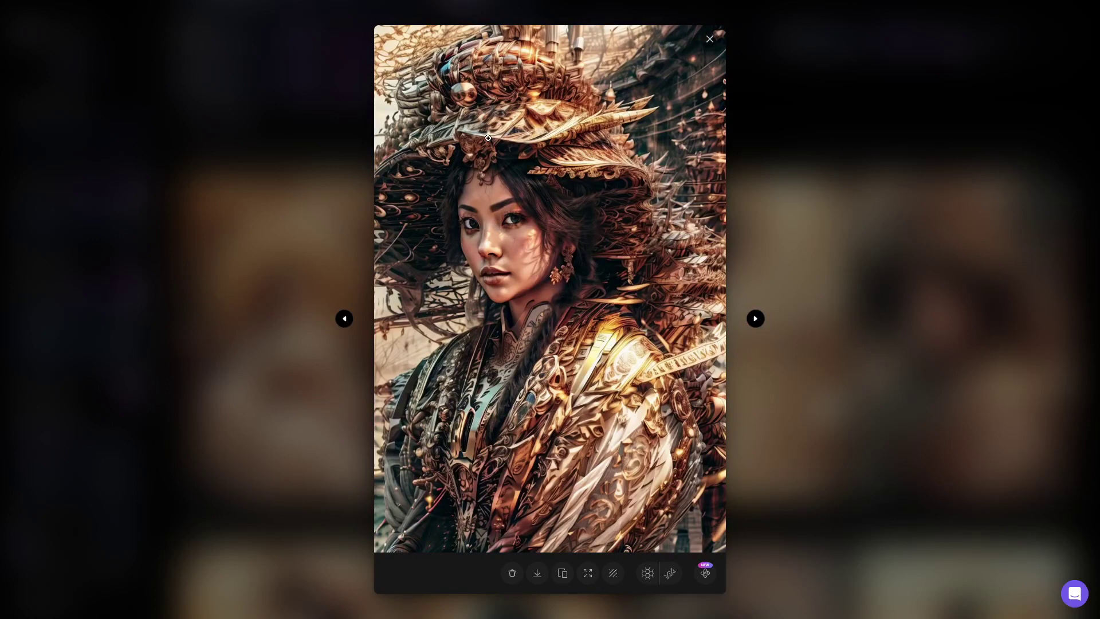
# Compare the adjusted-weight image set with the earlier sets made from the same prompt using fewer elements and other weights.
pyautogui.click(865, 350)
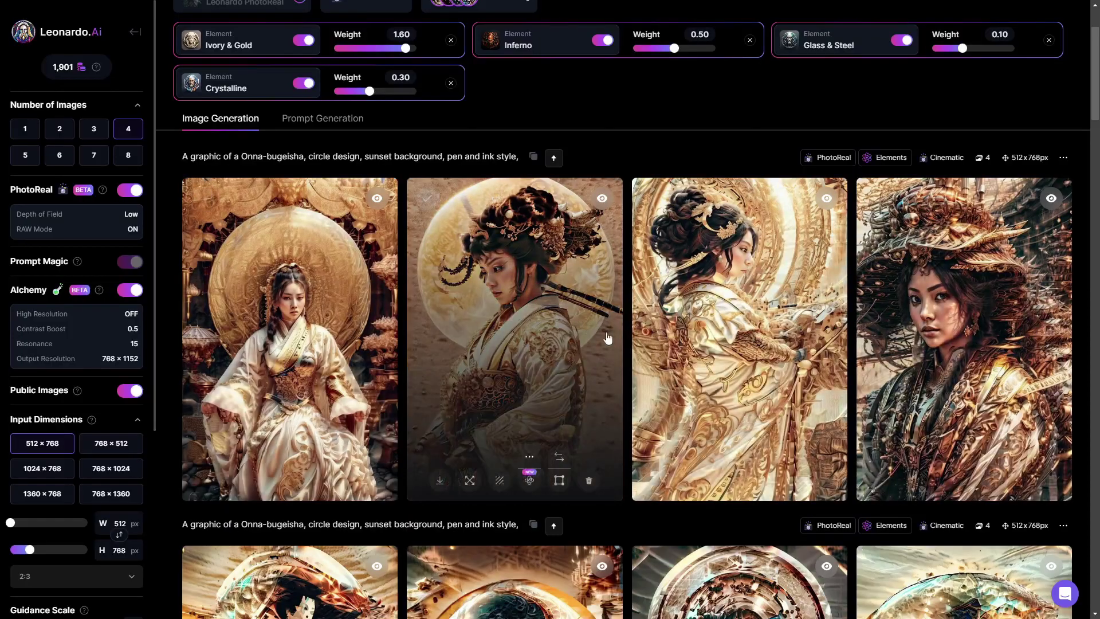
pyautogui.scroll(-9, 632, 344)
pyautogui.scroll(-15, 632, 343)
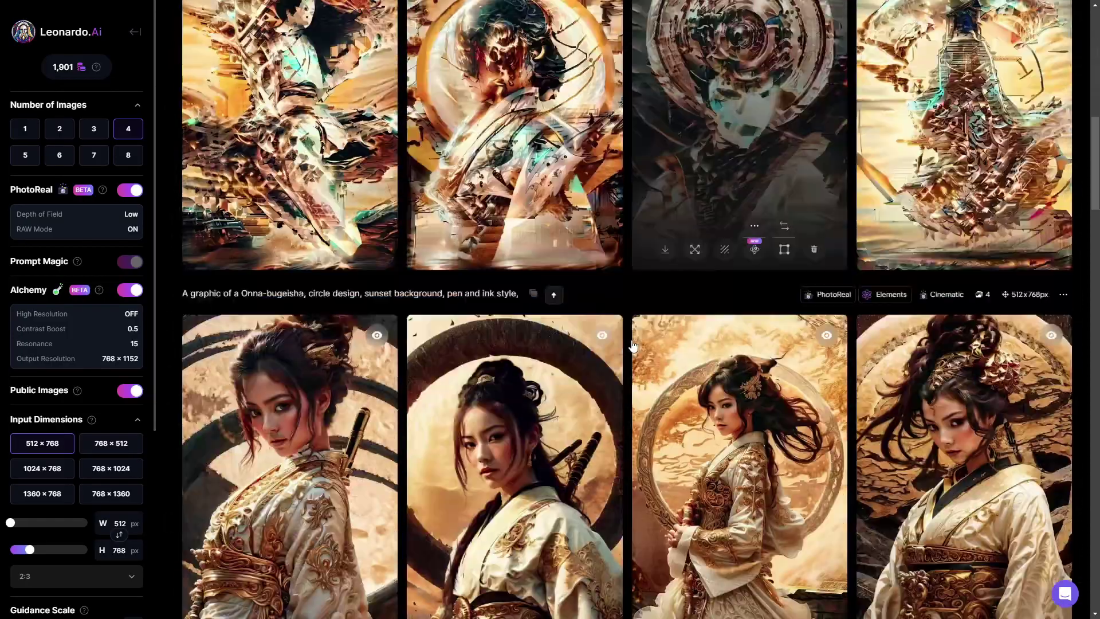
pyautogui.scroll(20, 632, 344)
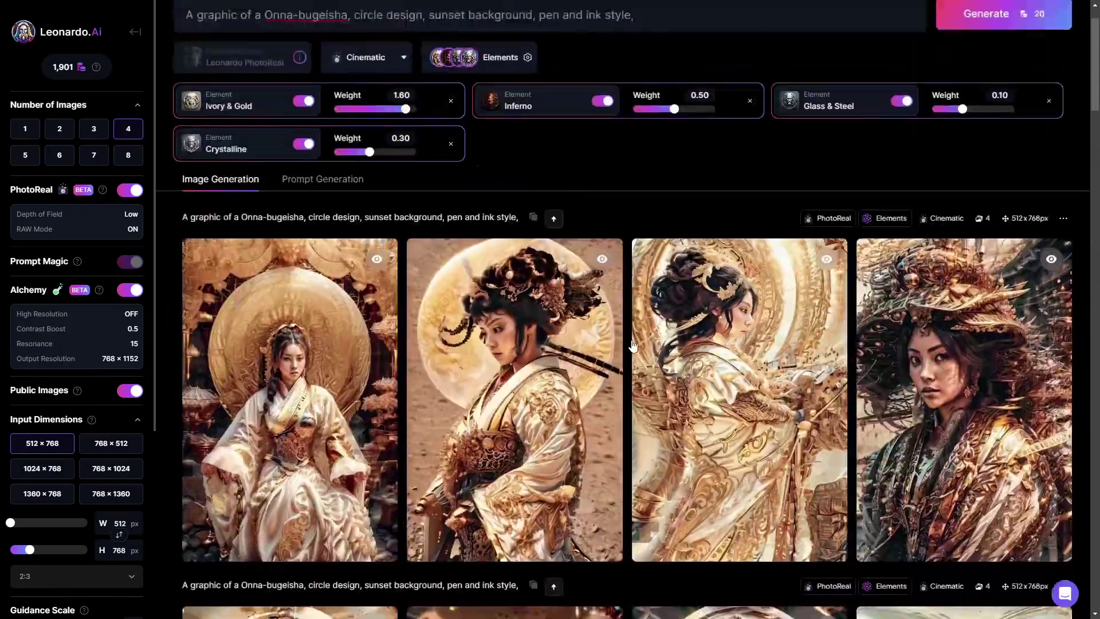
pyautogui.scroll(-20, 633, 344)
pyautogui.scroll(-2, 633, 344)
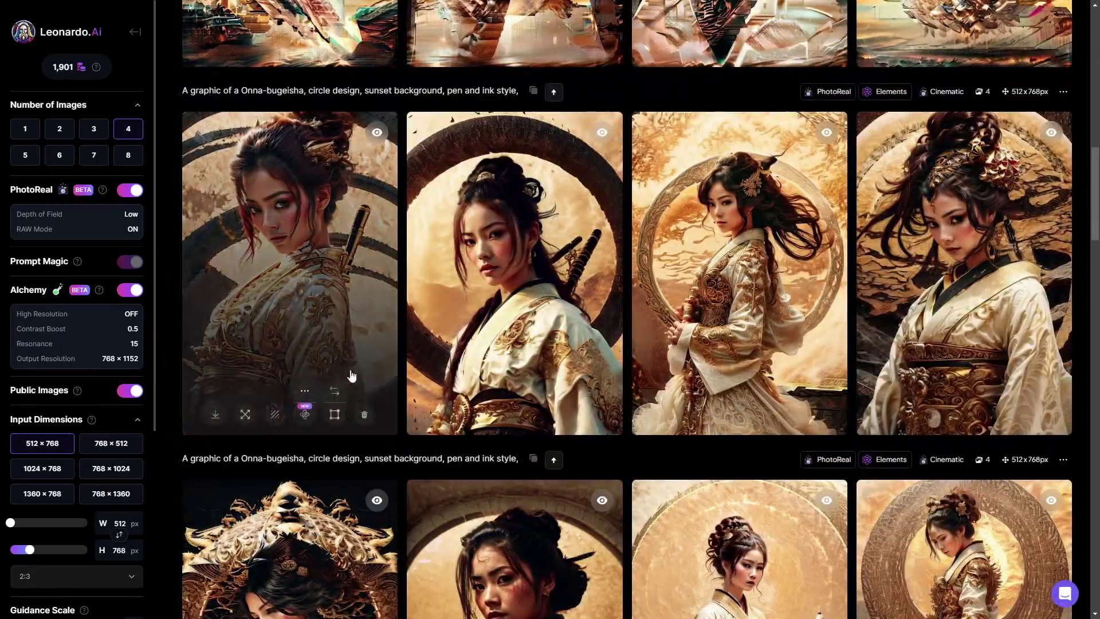
pyautogui.scroll(-4, 346, 356)
pyautogui.scroll(10, 388, 385)
pyautogui.scroll(7, 393, 388)
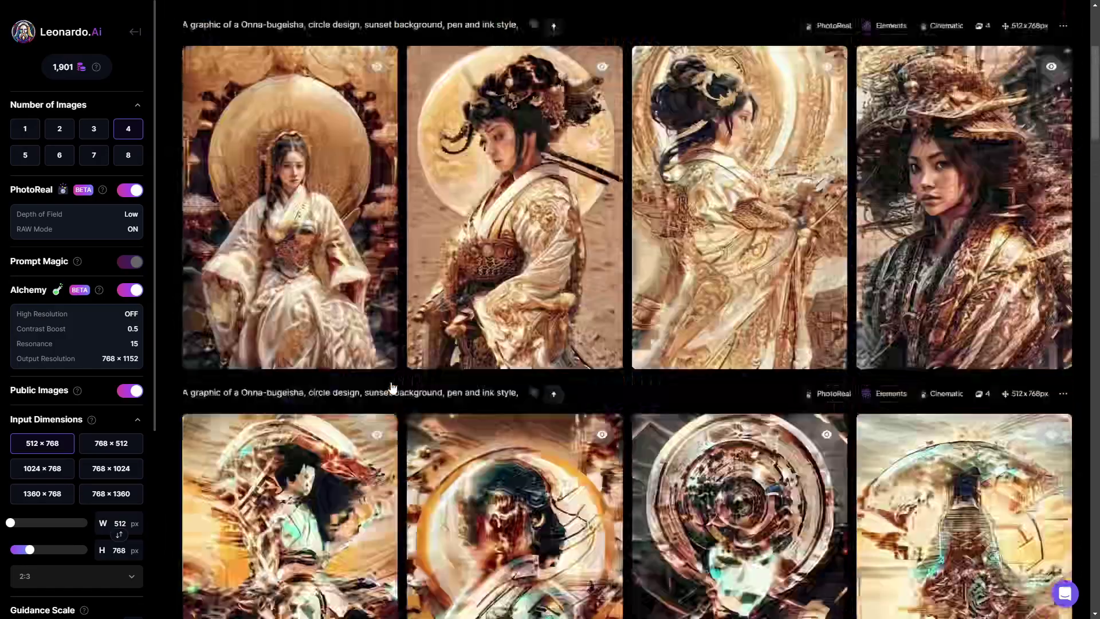
pyautogui.scroll(-4, 393, 385)
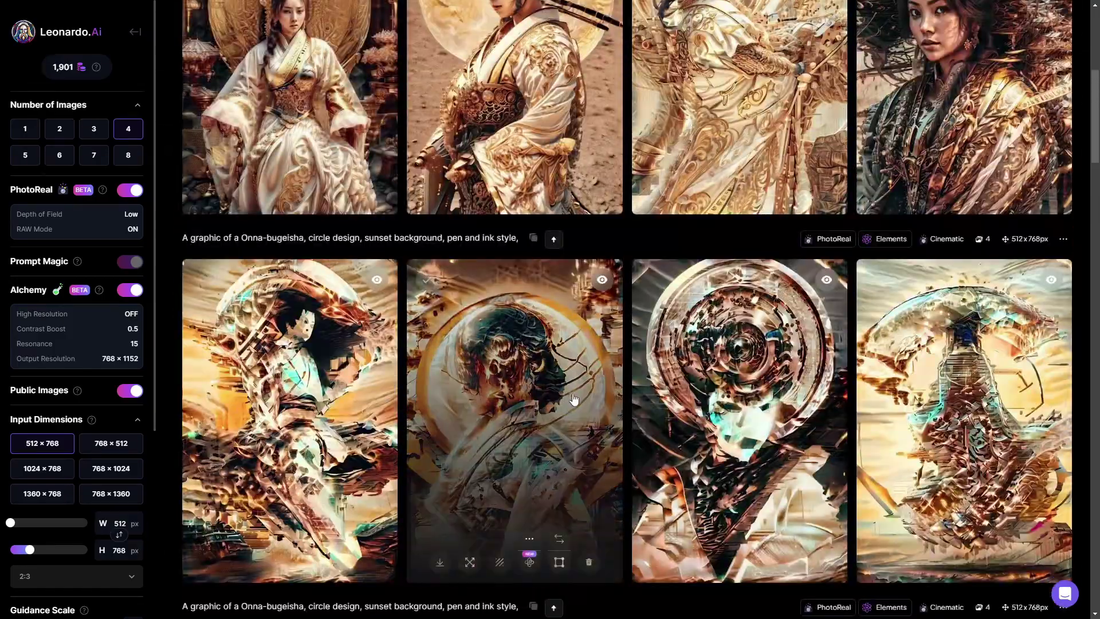
pyautogui.scroll(2, 402, 403)
pyautogui.scroll(5, 400, 408)
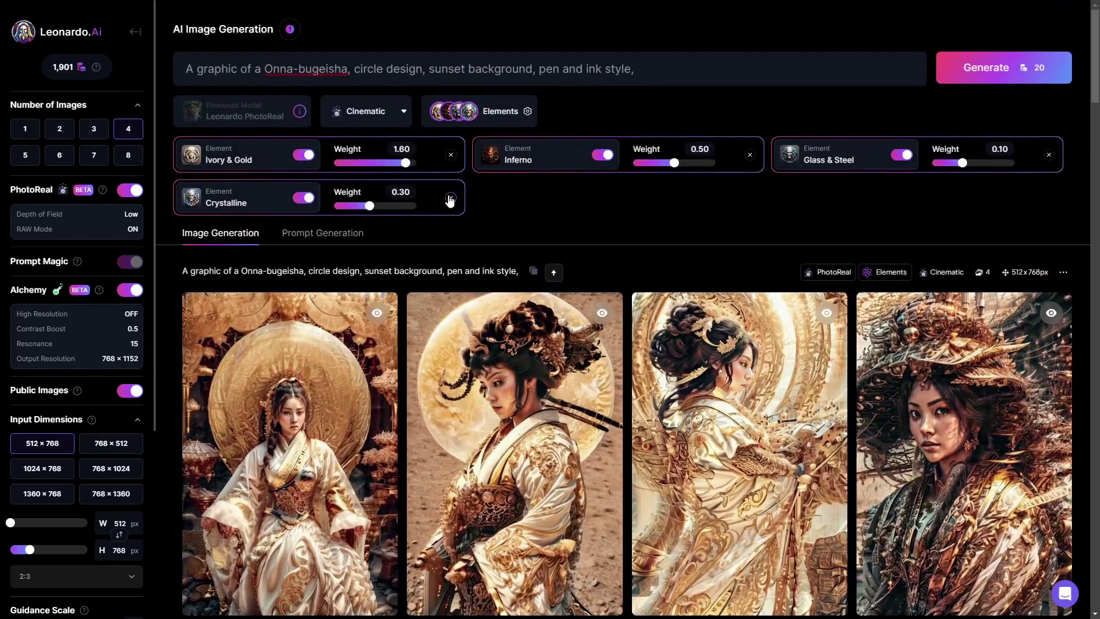
# Remove the Crystalline, Inferno, Glass & Steel and Ivory & Gold elements from the generation settings.
pyautogui.click(451, 198)
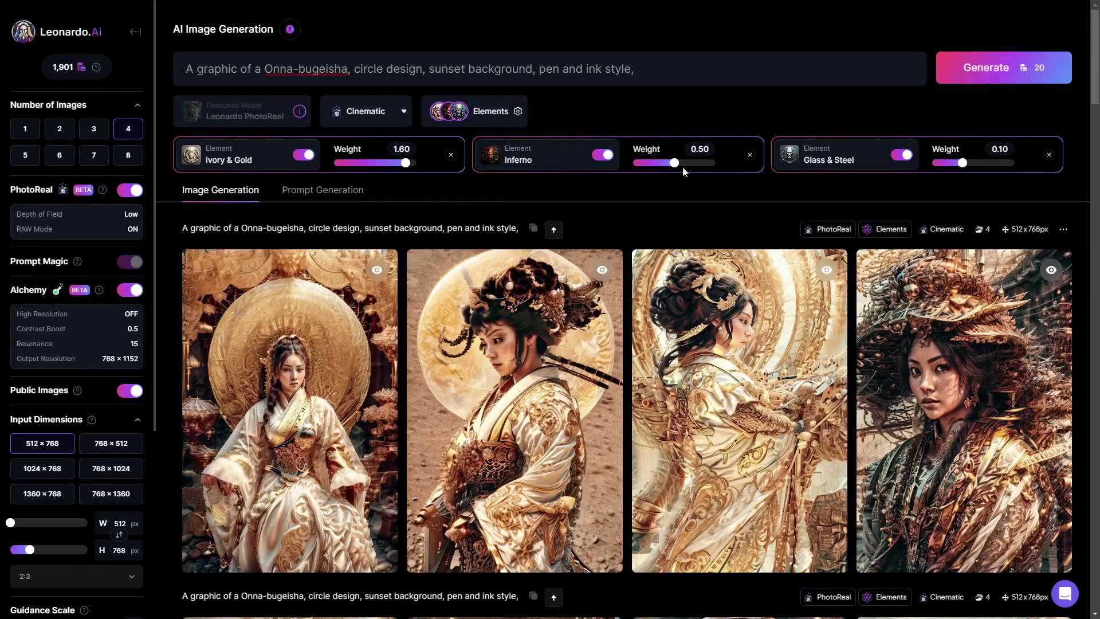
pyautogui.click(750, 155)
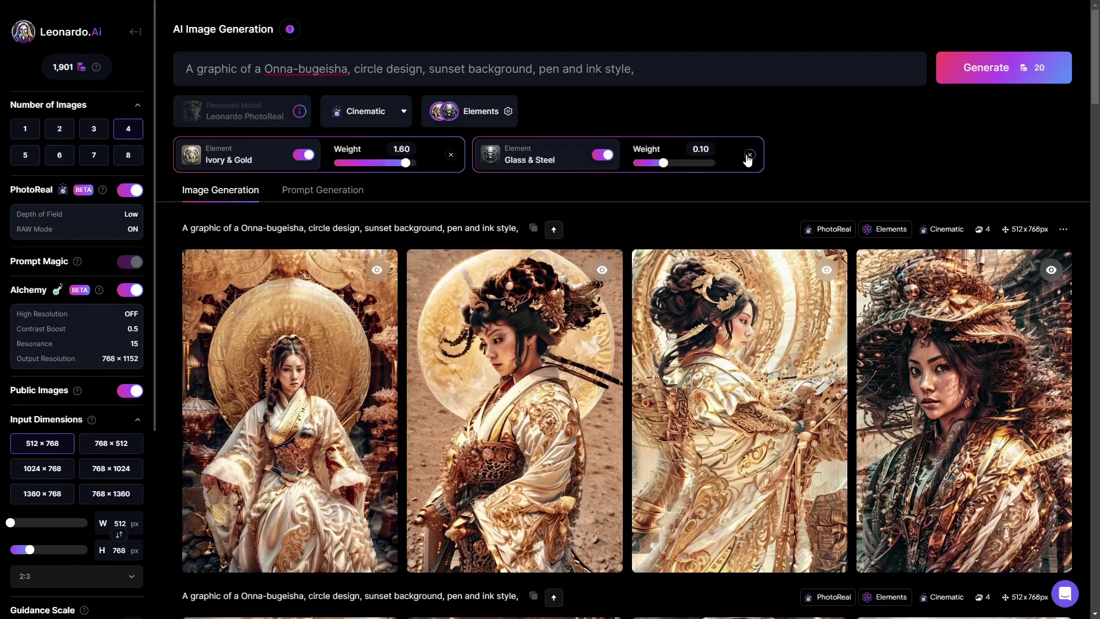
pyautogui.click(749, 156)
pyautogui.click(451, 155)
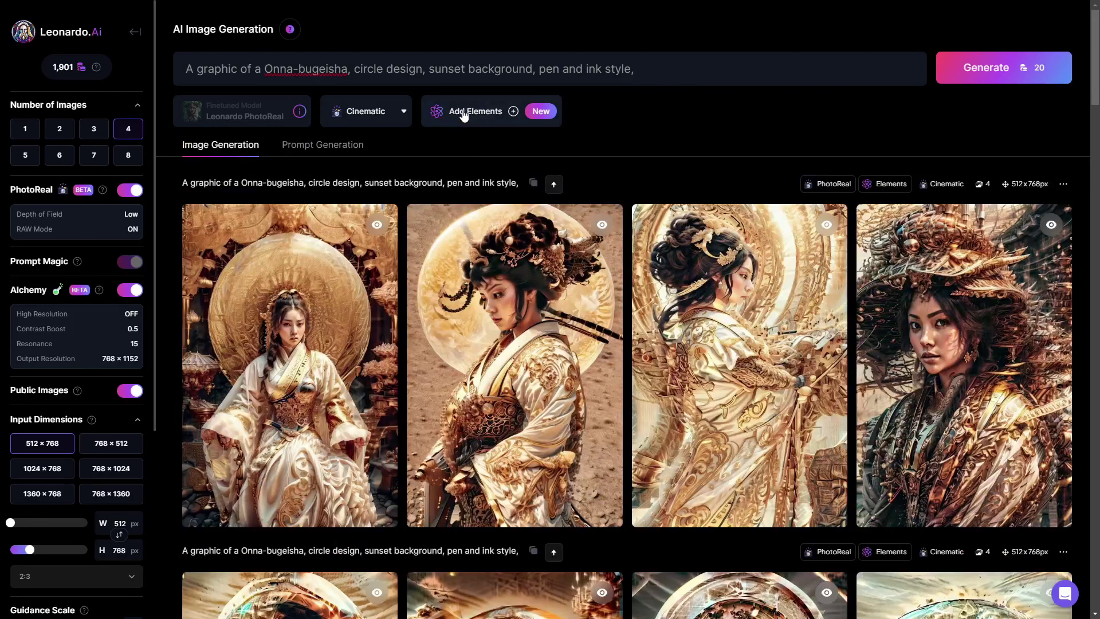
# Add the Pirate Punk and Tiki elements and generate a set of four images from the same prompt.
pyautogui.click(463, 115)
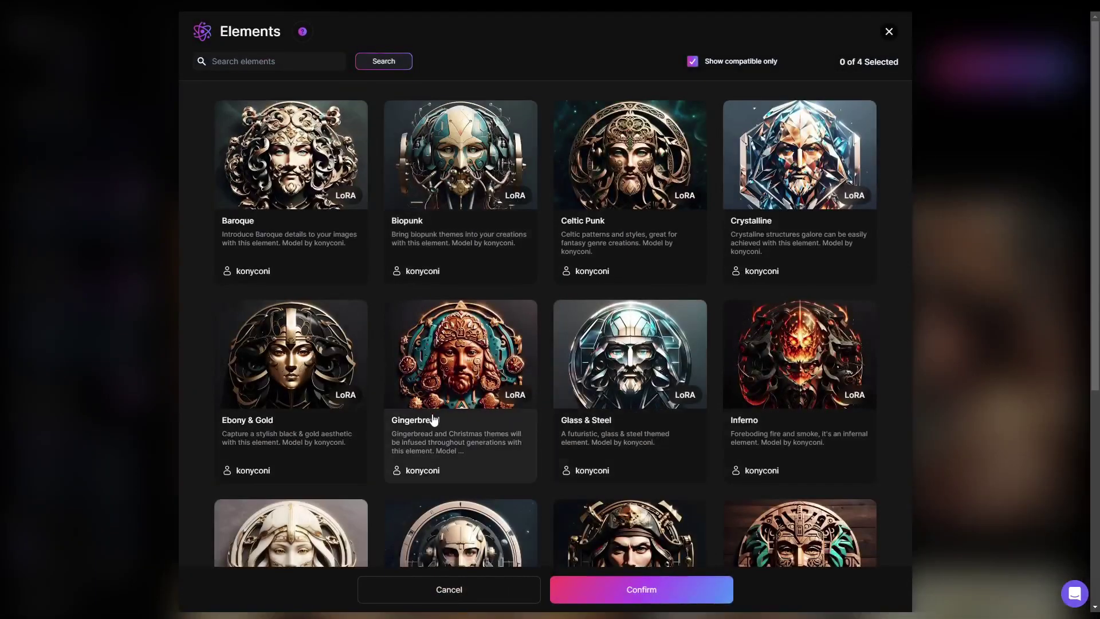
pyautogui.scroll(-5, 433, 415)
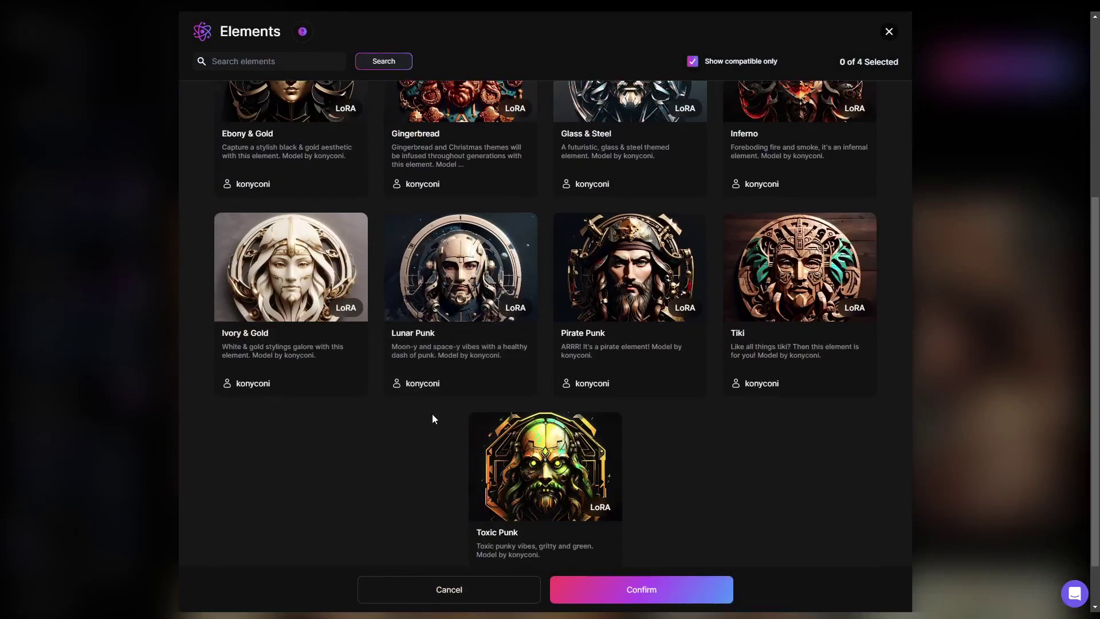
pyautogui.scroll(1, 432, 419)
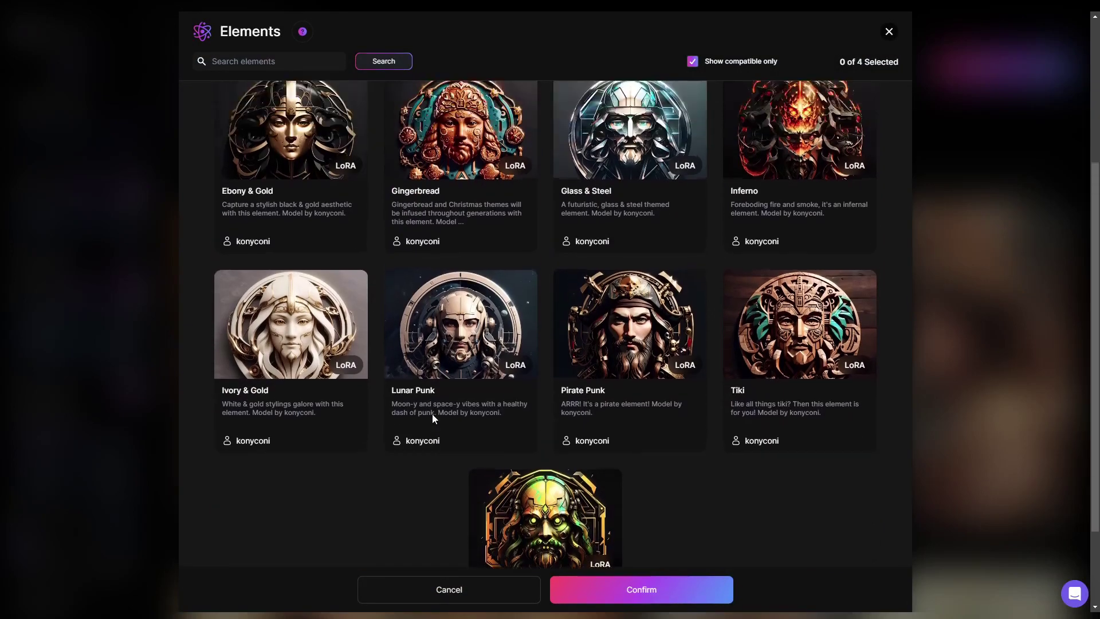
pyautogui.click(623, 325)
pyautogui.scroll(4, 609, 389)
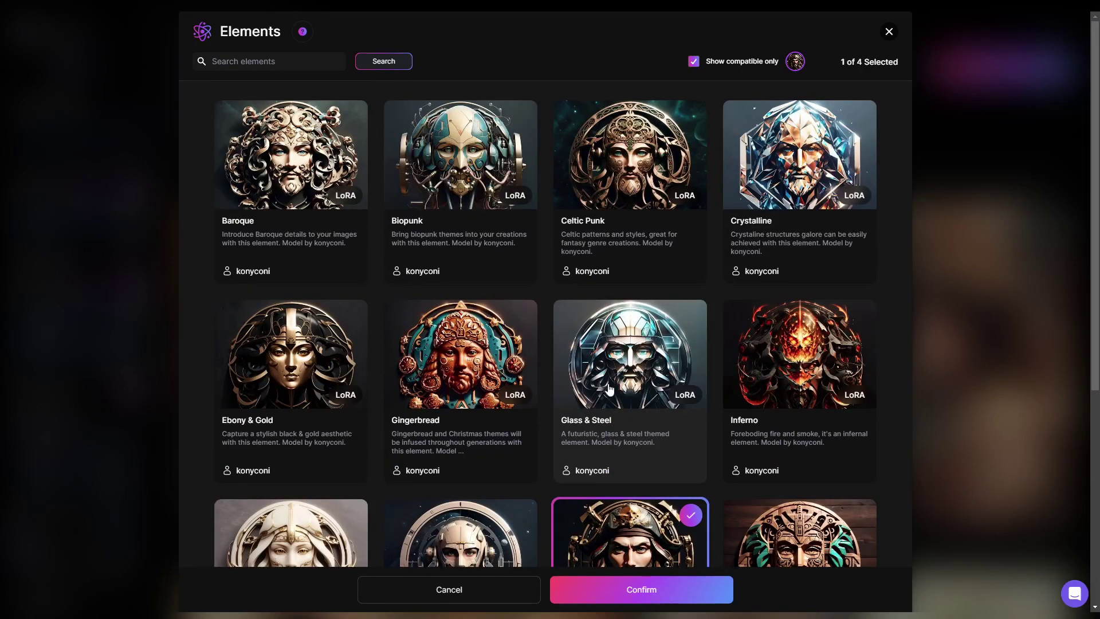
pyautogui.scroll(-4, 610, 389)
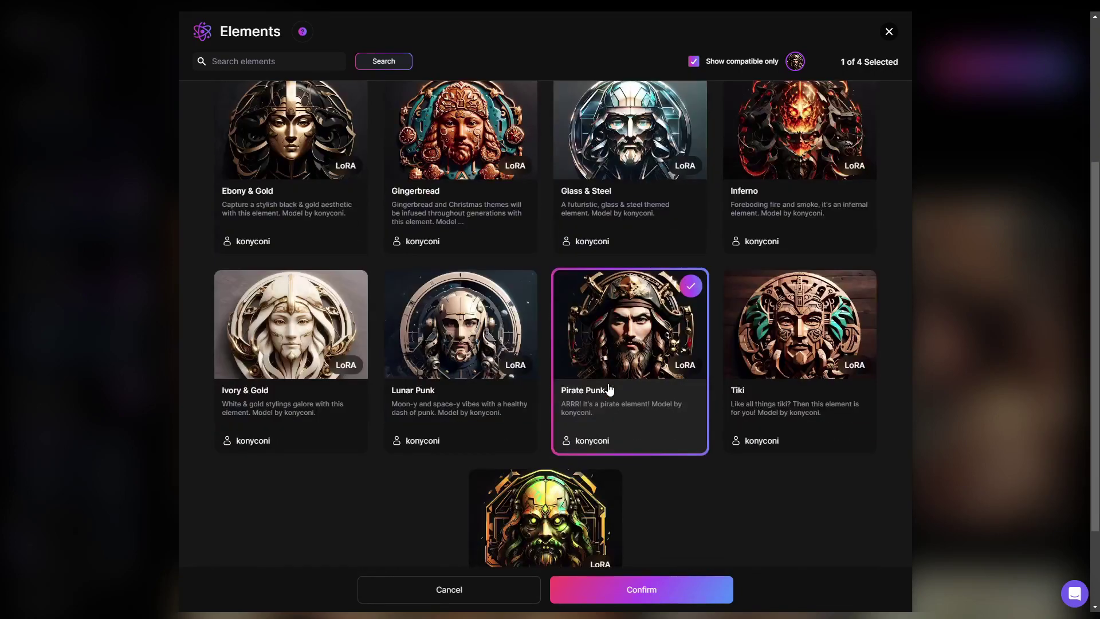
pyautogui.click(792, 325)
pyautogui.scroll(-1, 707, 351)
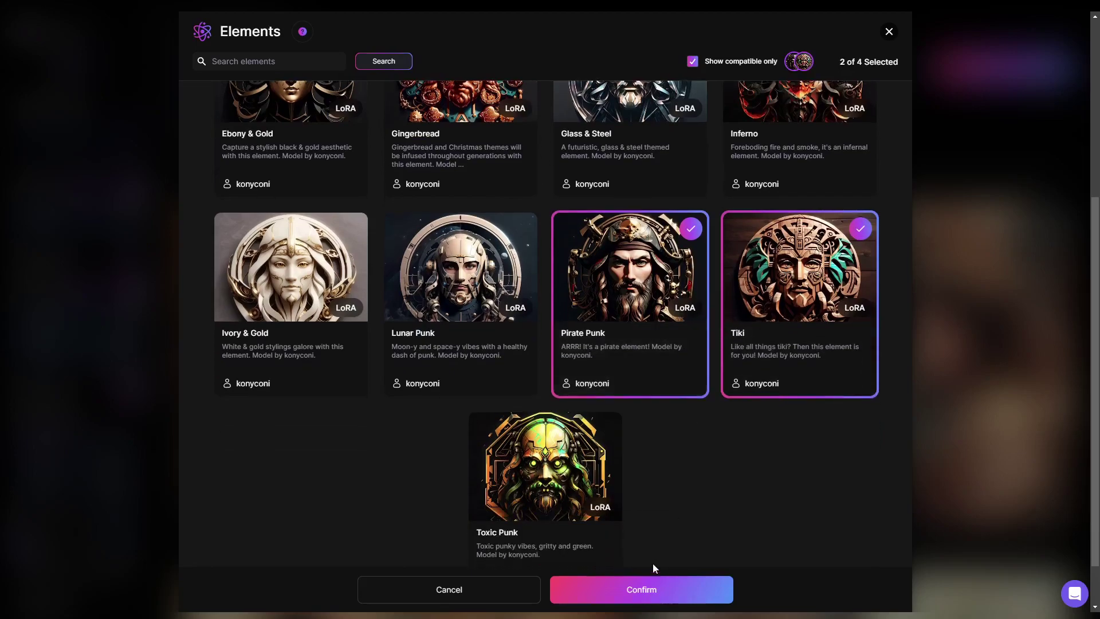
pyautogui.click(645, 589)
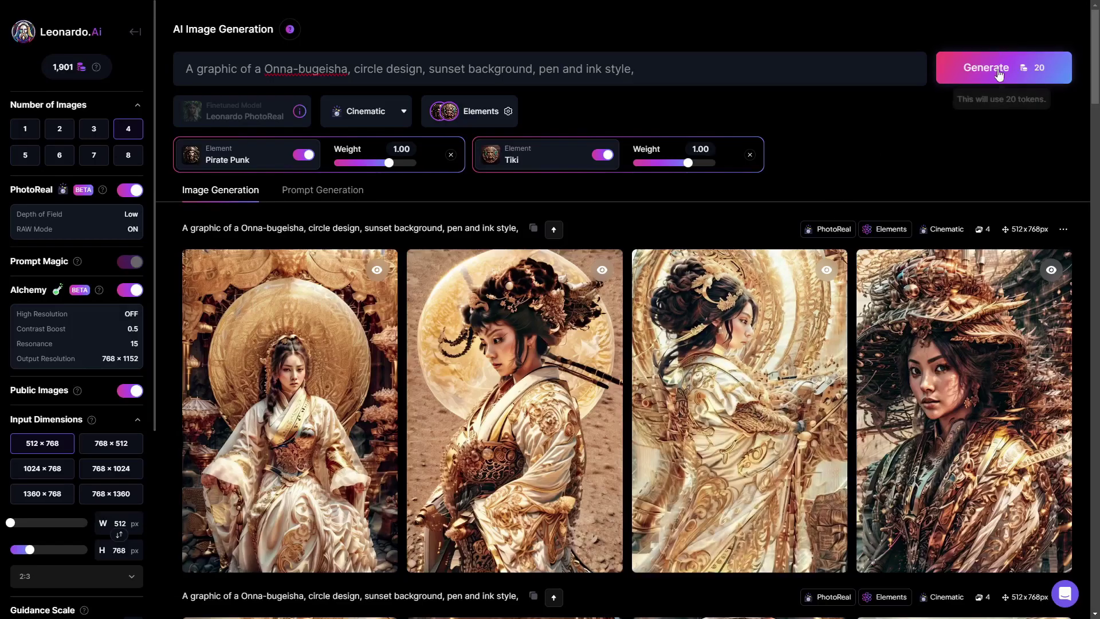
pyautogui.click(997, 66)
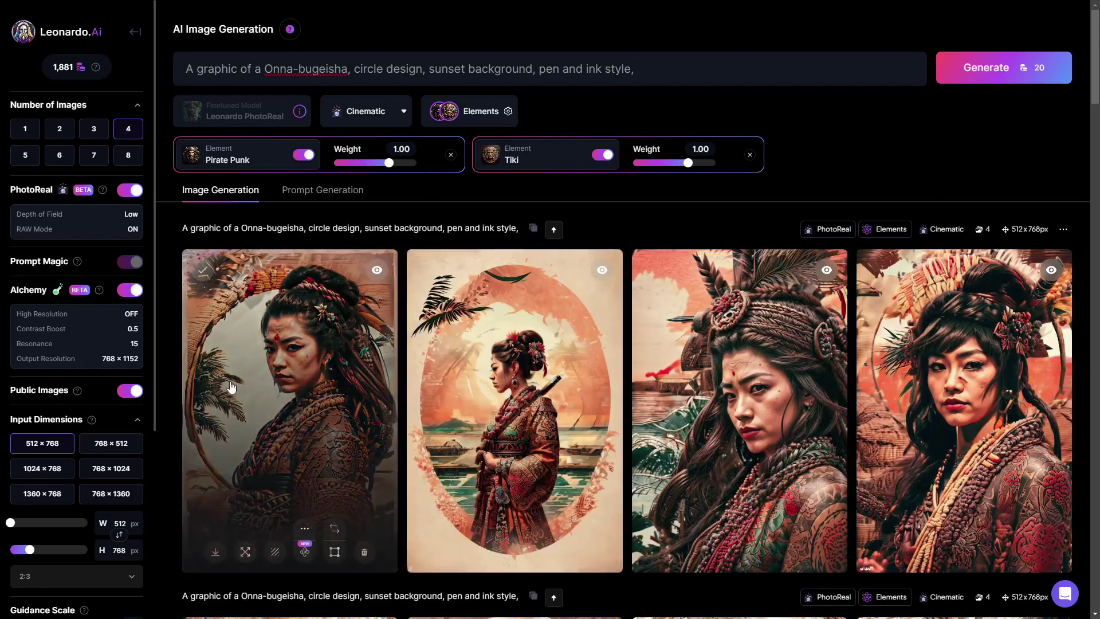
# Examine each Pirate Punk and Tiki image at enlarged size and compare the set with the previous generations.
pyautogui.scroll(-2, 330, 371)
pyautogui.click(271, 242)
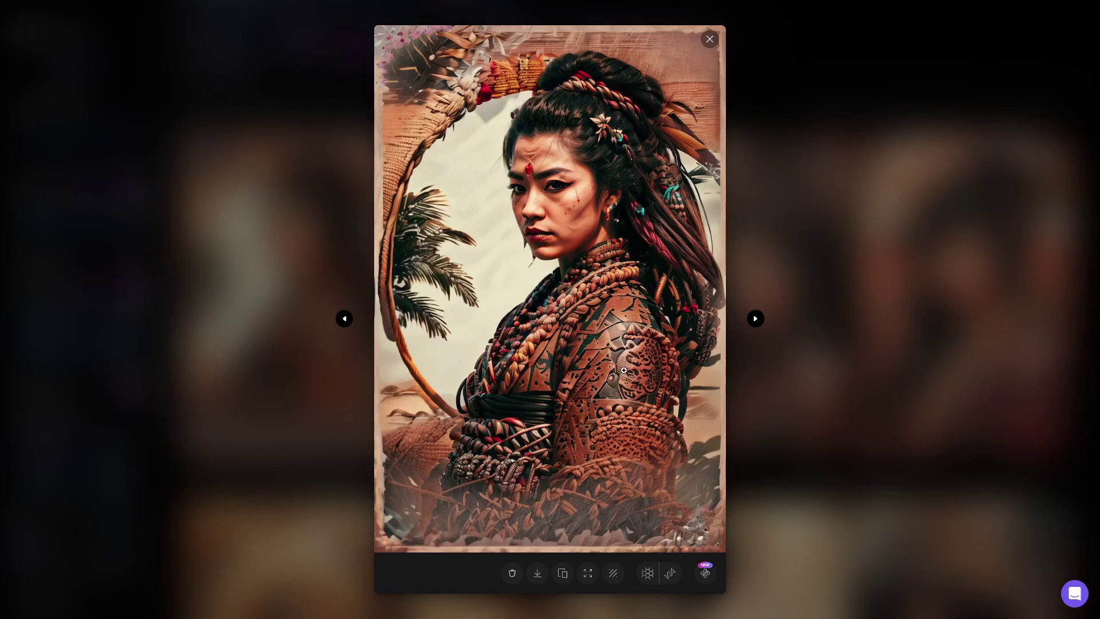
pyautogui.click(755, 319)
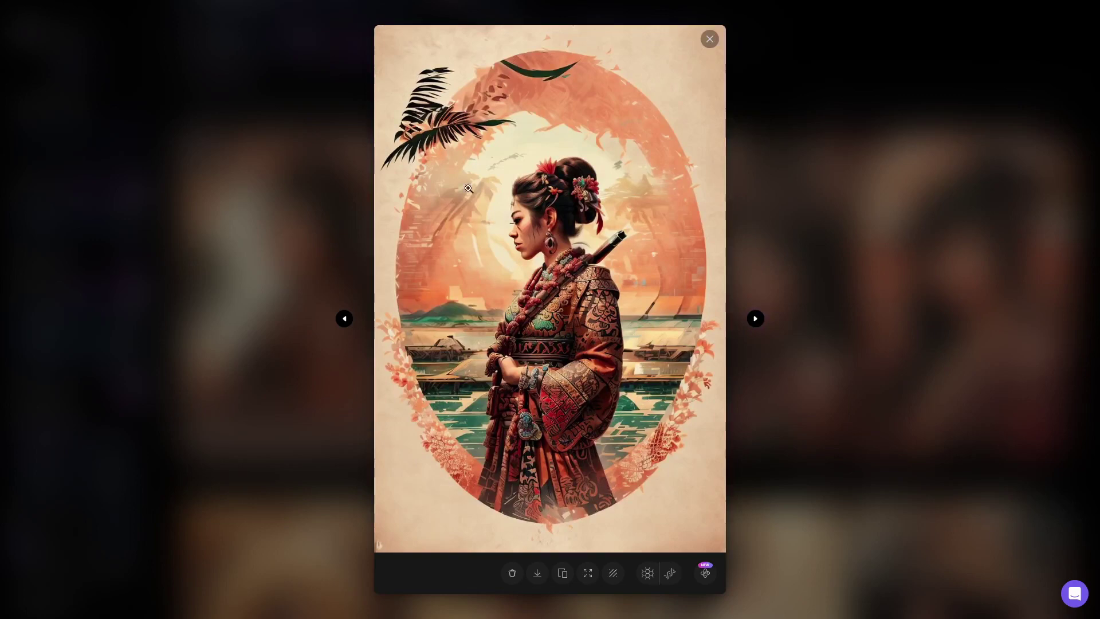
pyautogui.click(756, 319)
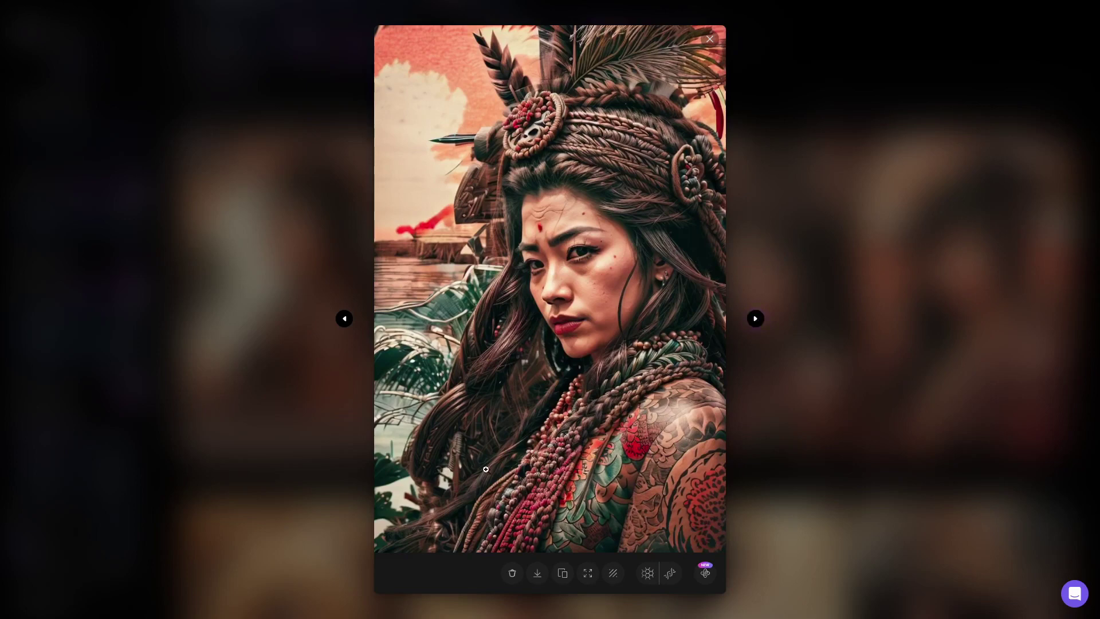
pyautogui.click(757, 319)
pyautogui.click(756, 319)
pyautogui.click(830, 365)
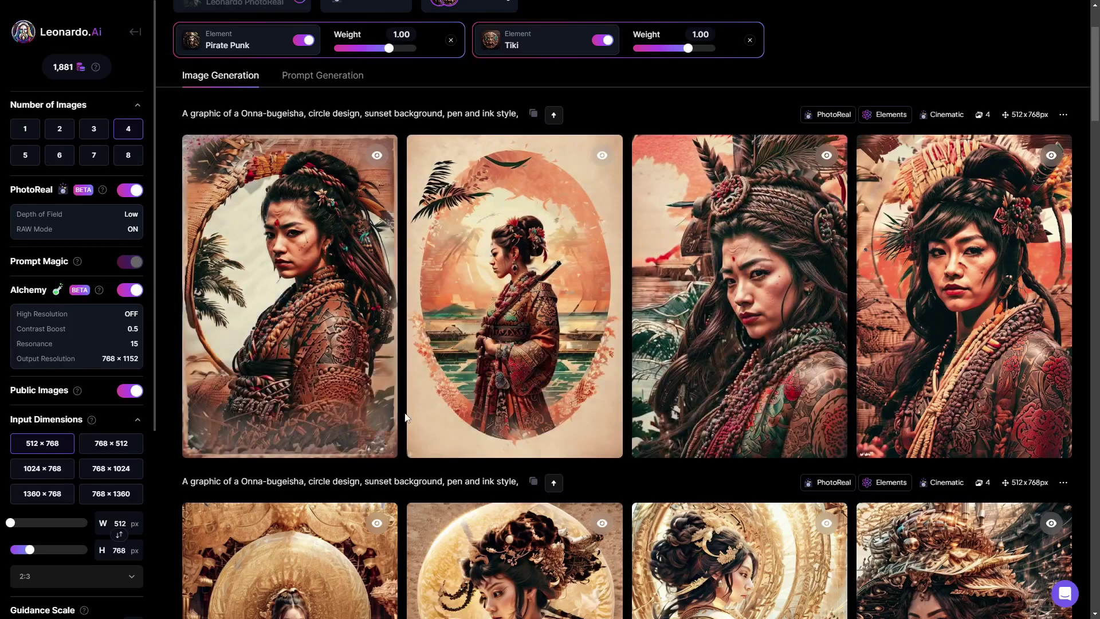
pyautogui.scroll(-7, 405, 417)
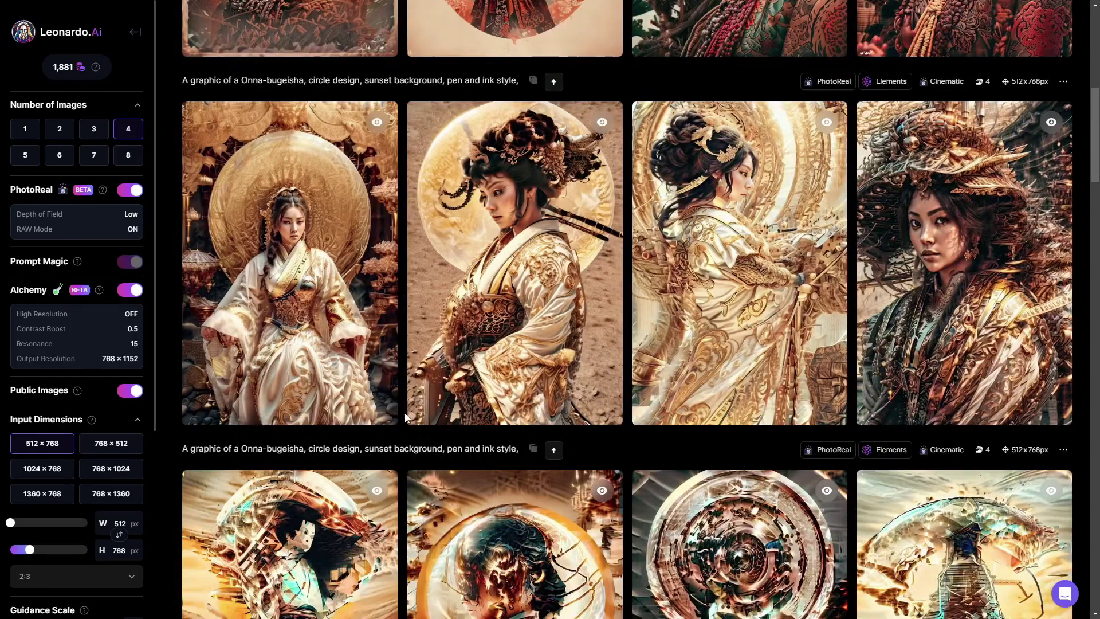
pyautogui.scroll(7, 405, 417)
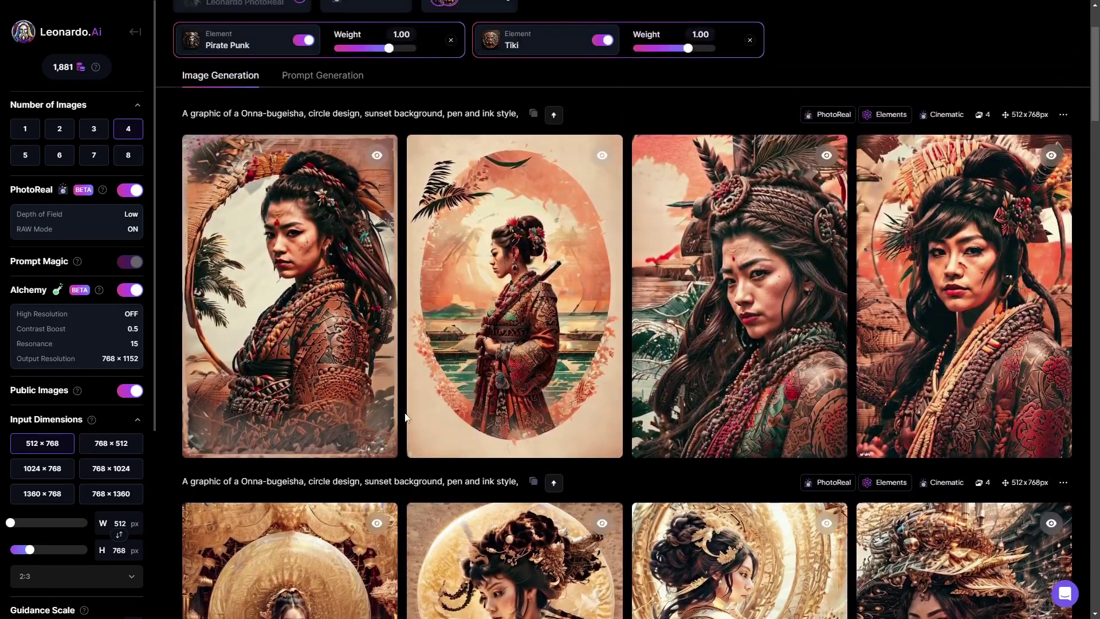
pyautogui.scroll(1, 405, 417)
pyautogui.scroll(1, 406, 417)
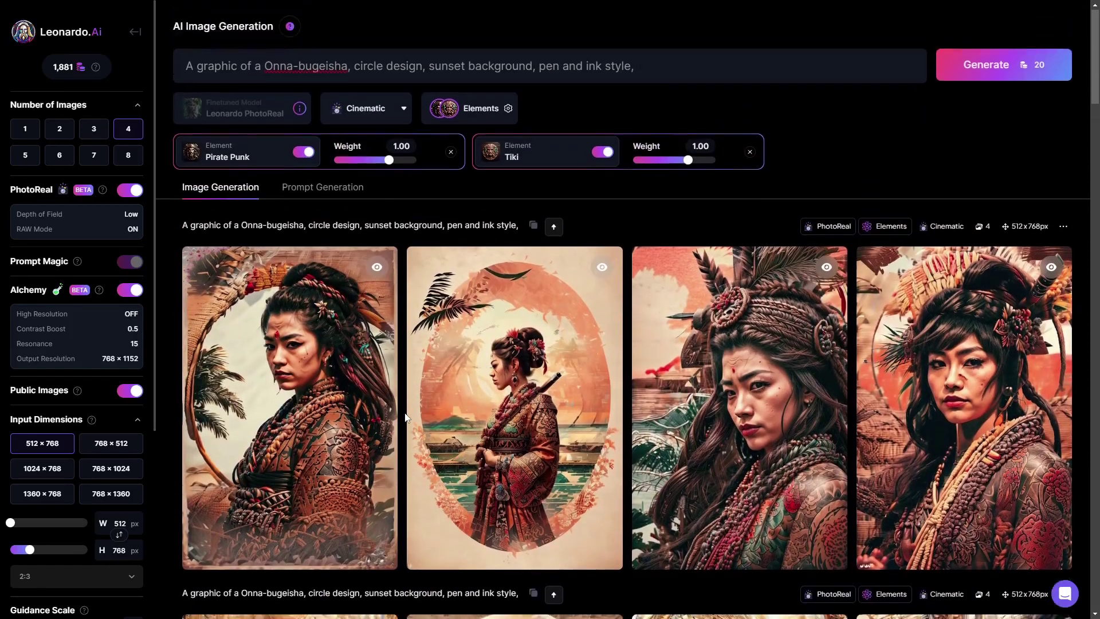
# Remove the Pirate Punk element and generate a new image set with only the Tiki element.
pyautogui.click(450, 155)
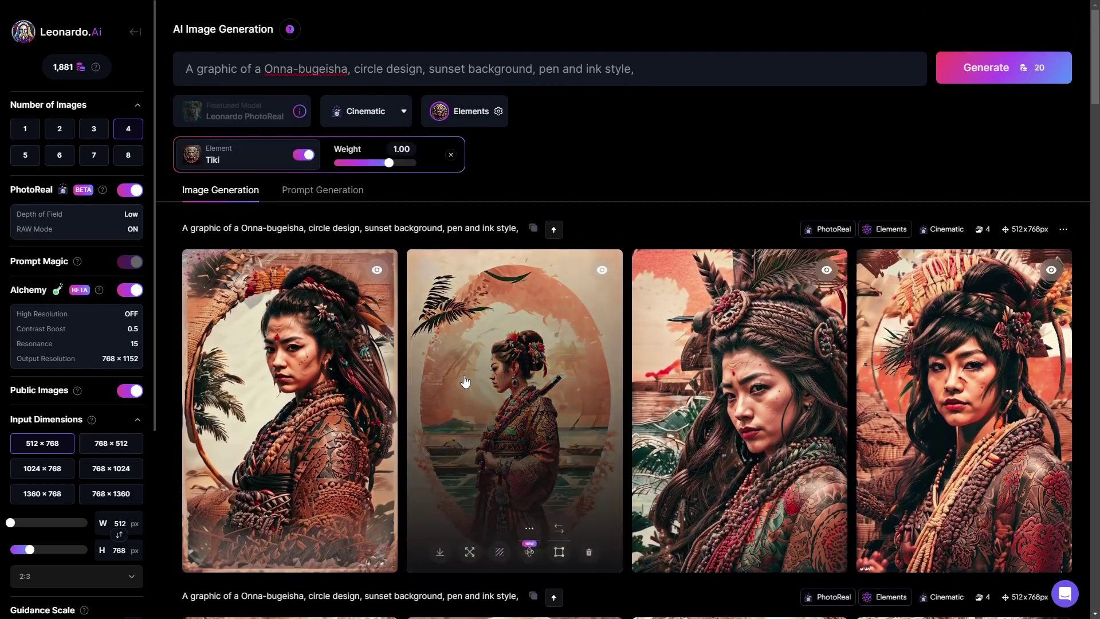
pyautogui.click(1002, 63)
pyautogui.scroll(-1, 405, 497)
pyautogui.scroll(1, 404, 497)
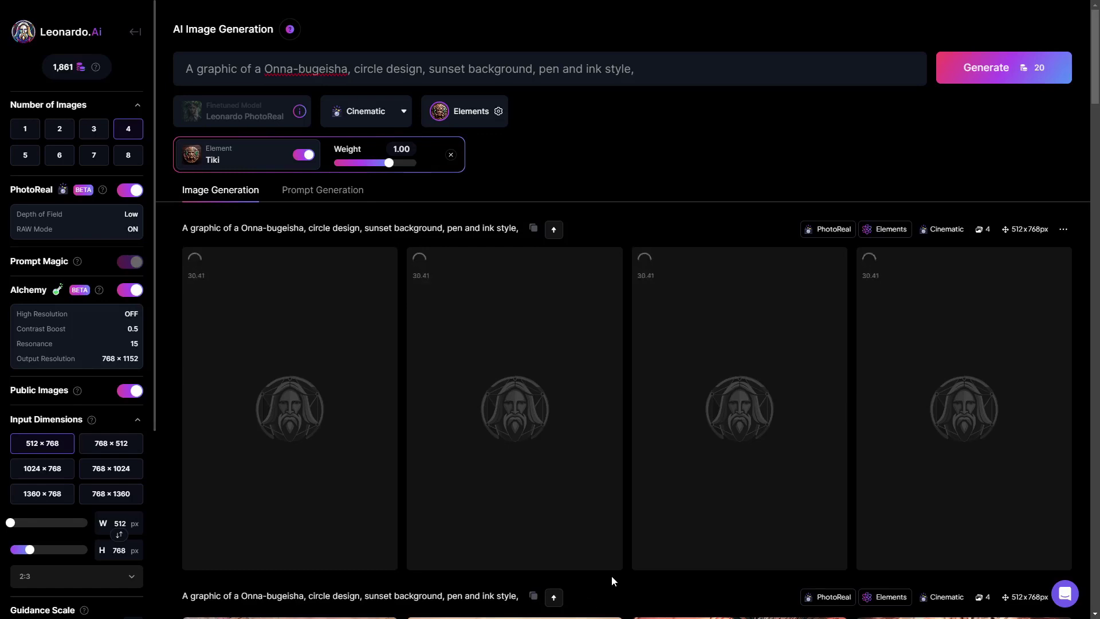
pyautogui.scroll(-2, 620, 576)
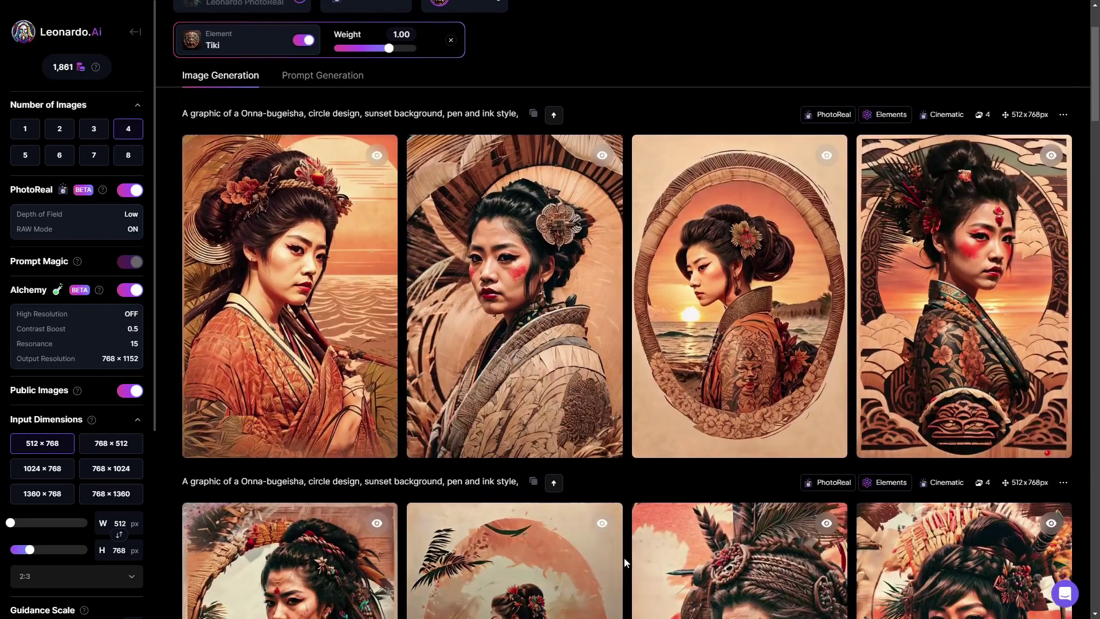